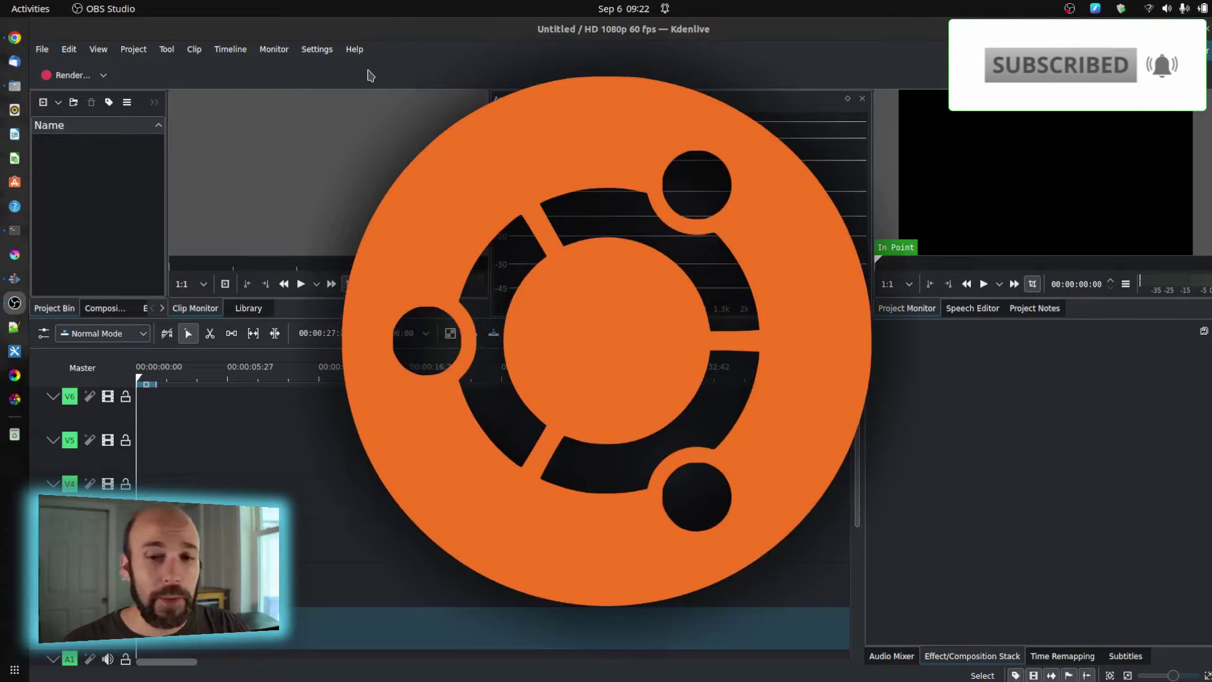
- Check the Kdenlive version (22.08.0) in About Kdenlive, then close the dialog
click(364, 54)
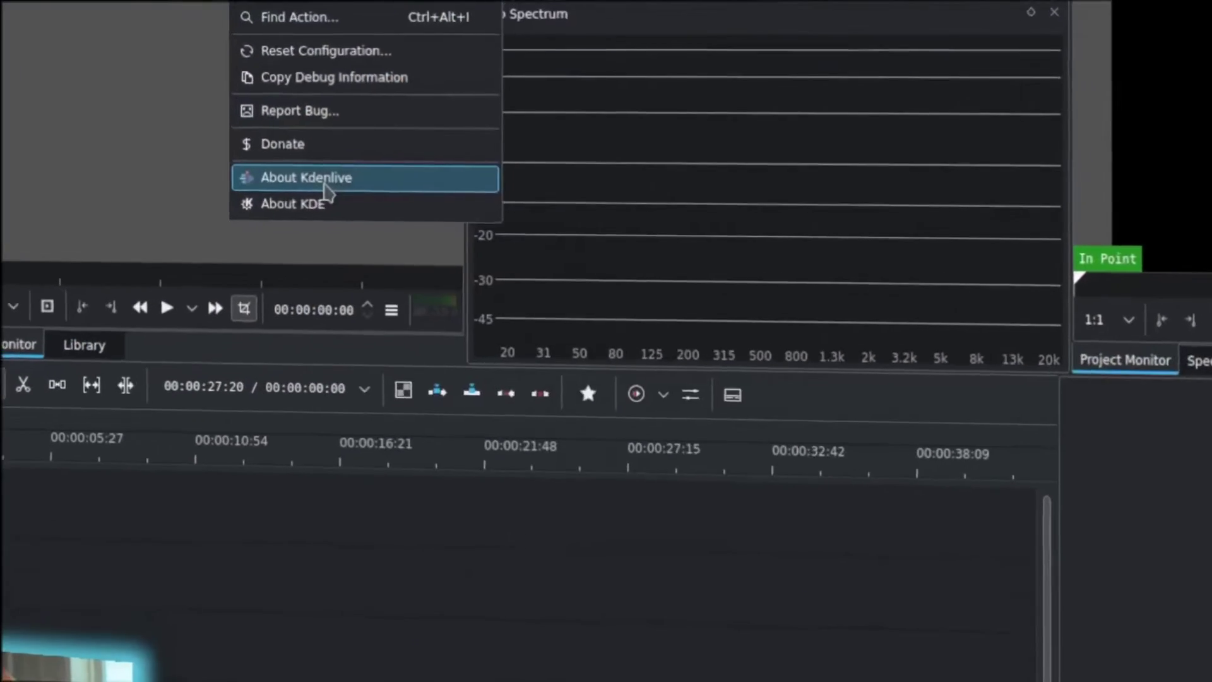
click(398, 206)
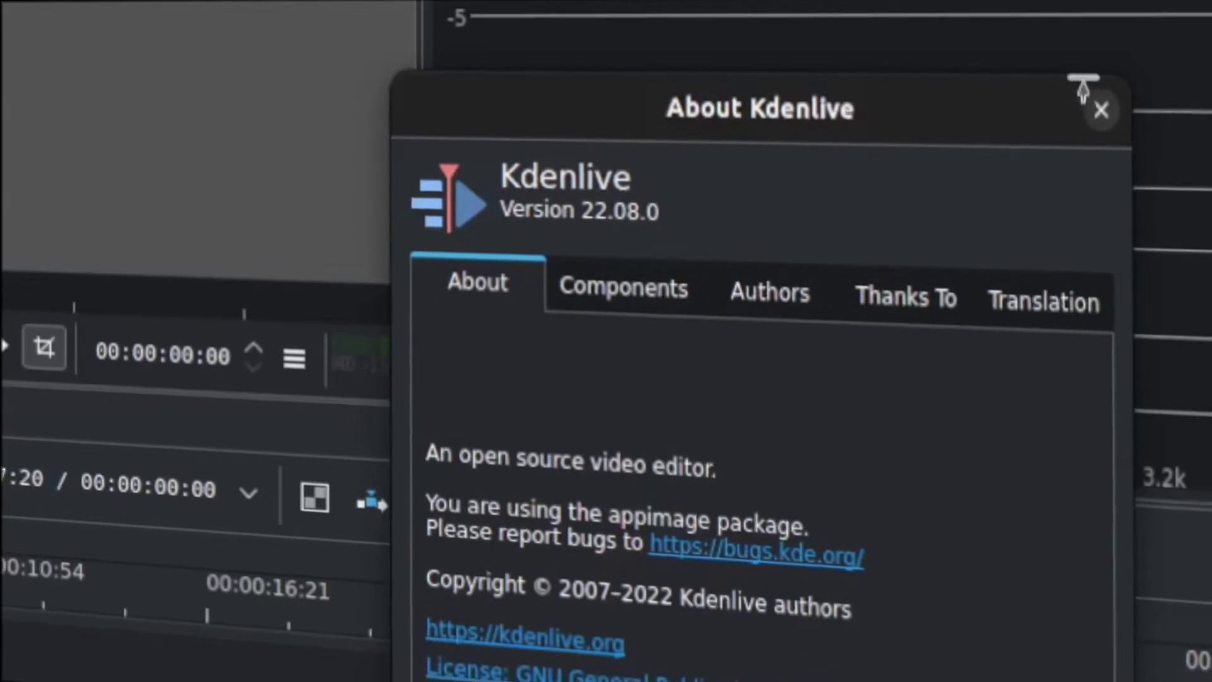
click(1123, 106)
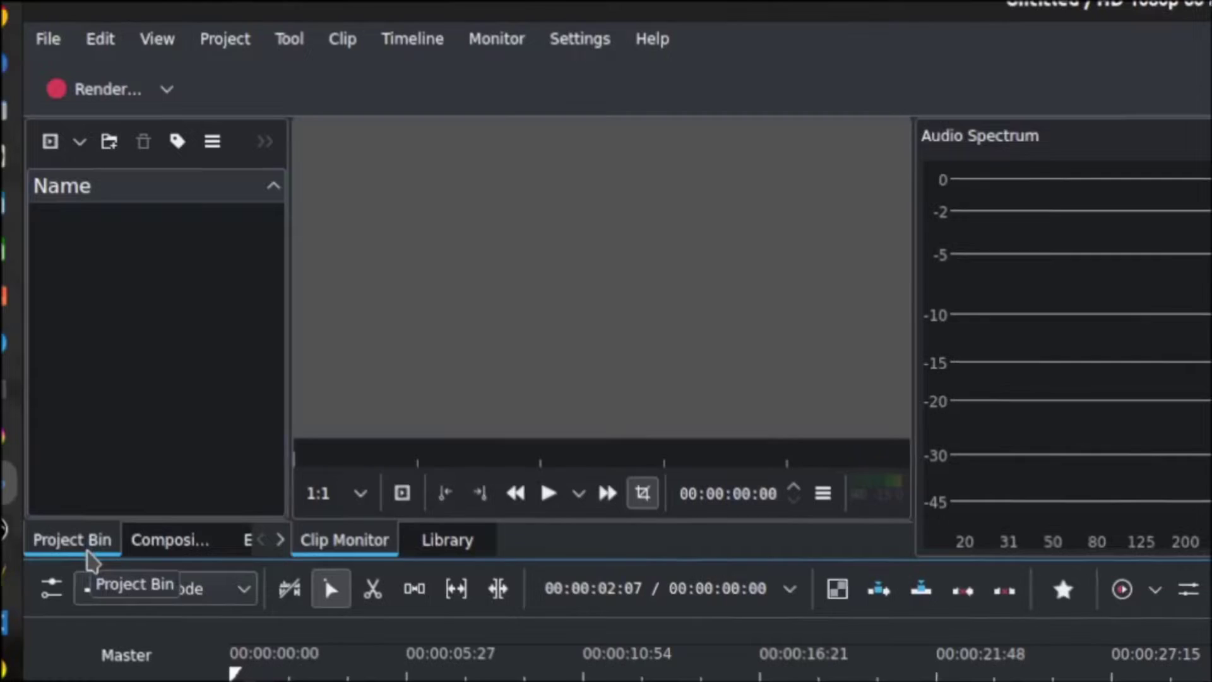
- Start a new title clip from the Project Bin's context menu
right_click(180, 455)
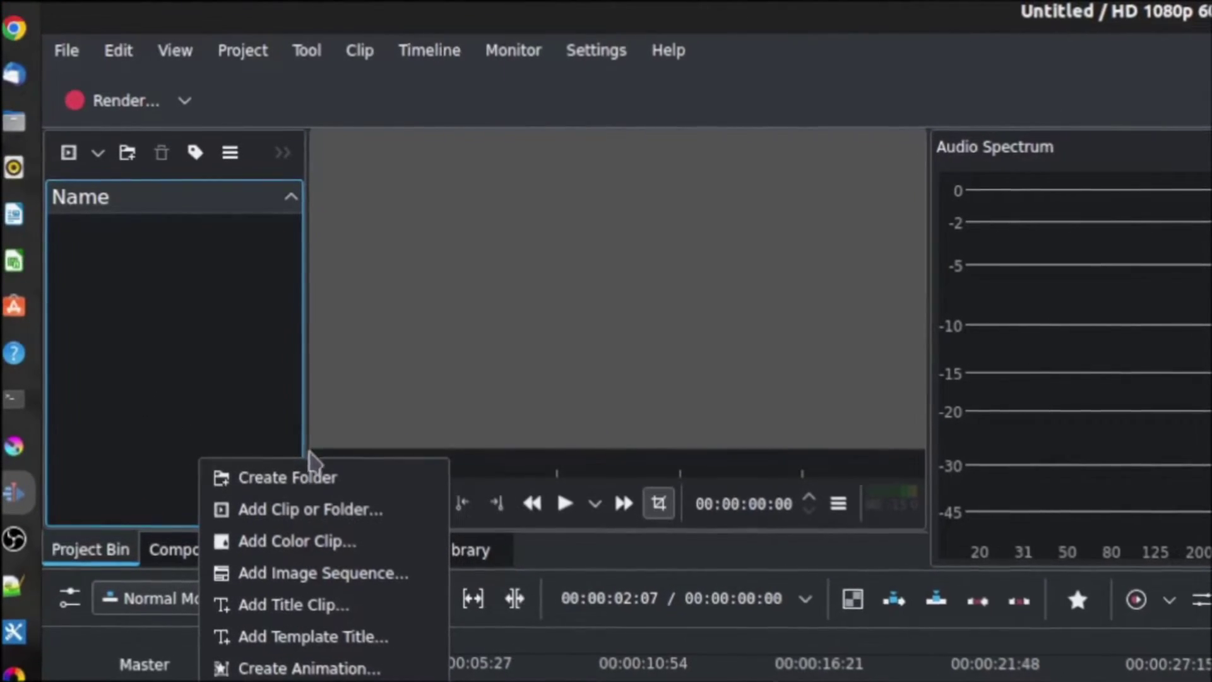
click(303, 606)
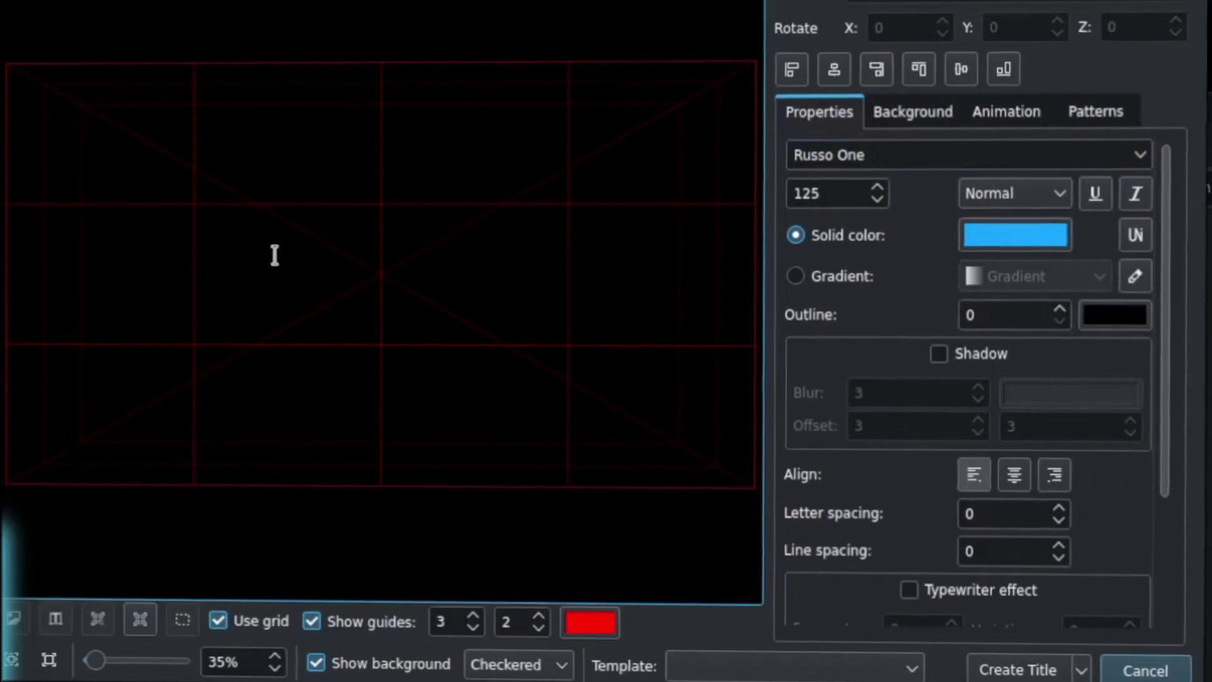
- Type 'This is a title' on the title canvas and nudge it slightly left and up
click(260, 280)
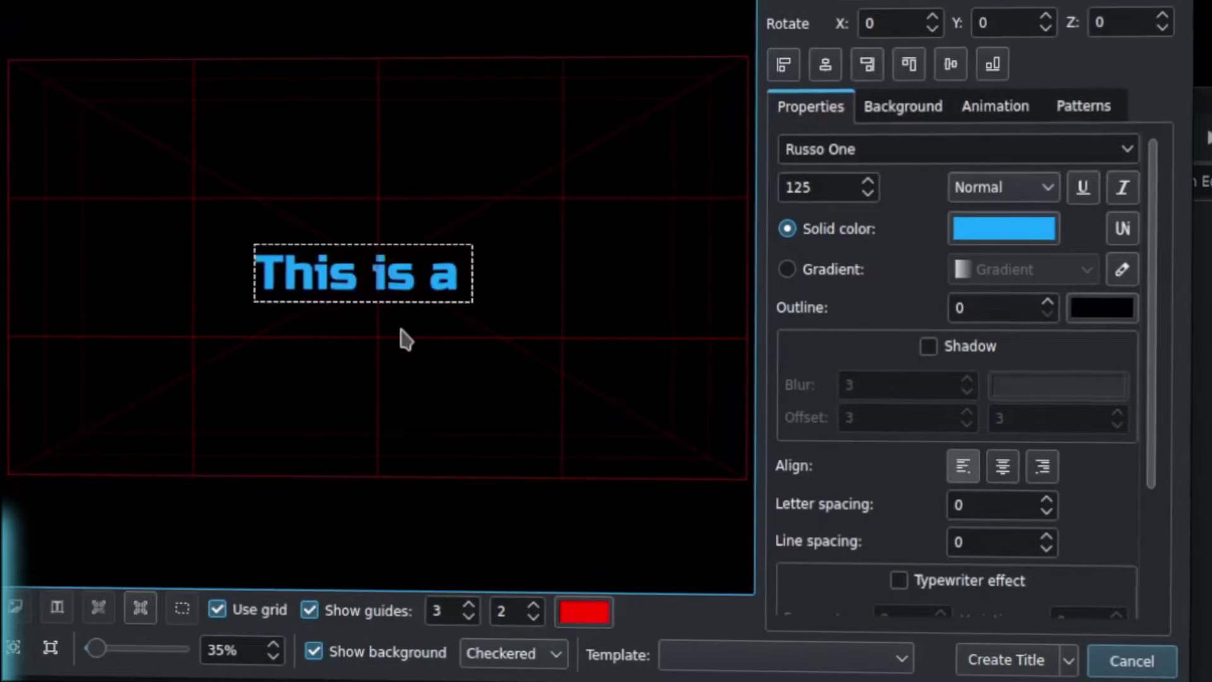
text(title)
click(406, 200)
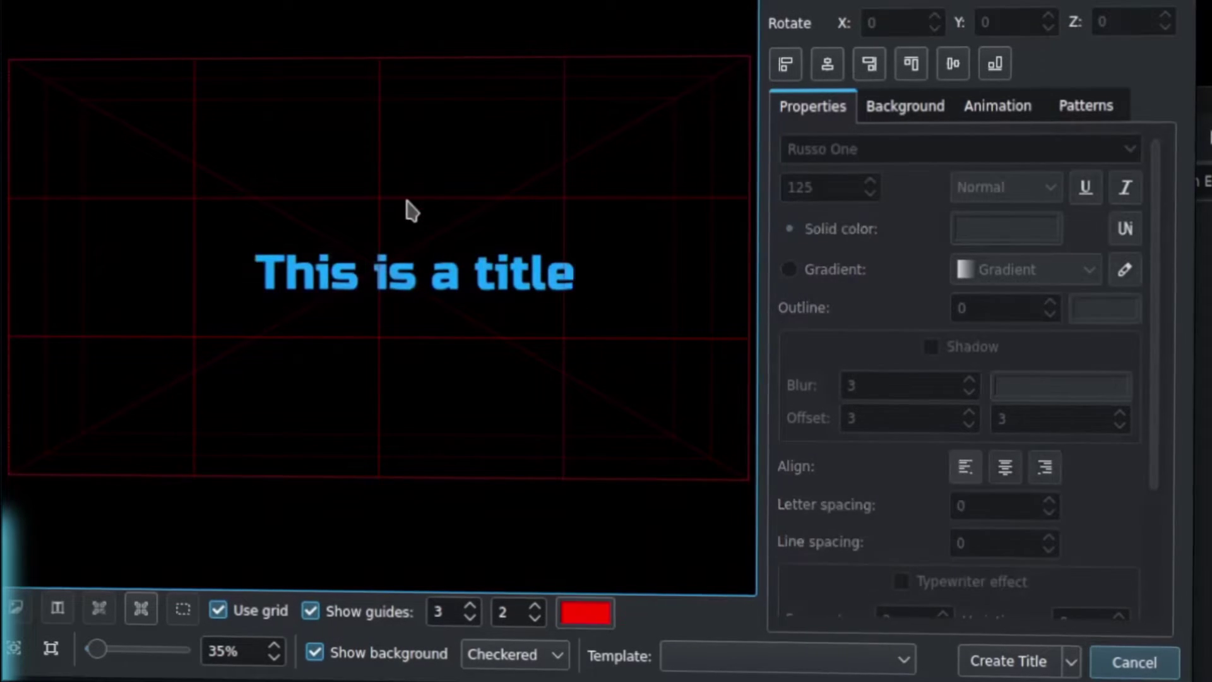
mouse_move(485, 274)
mouse_down()
mouse_move(440, 256)
mouse_move(460, 270)
mouse_up()
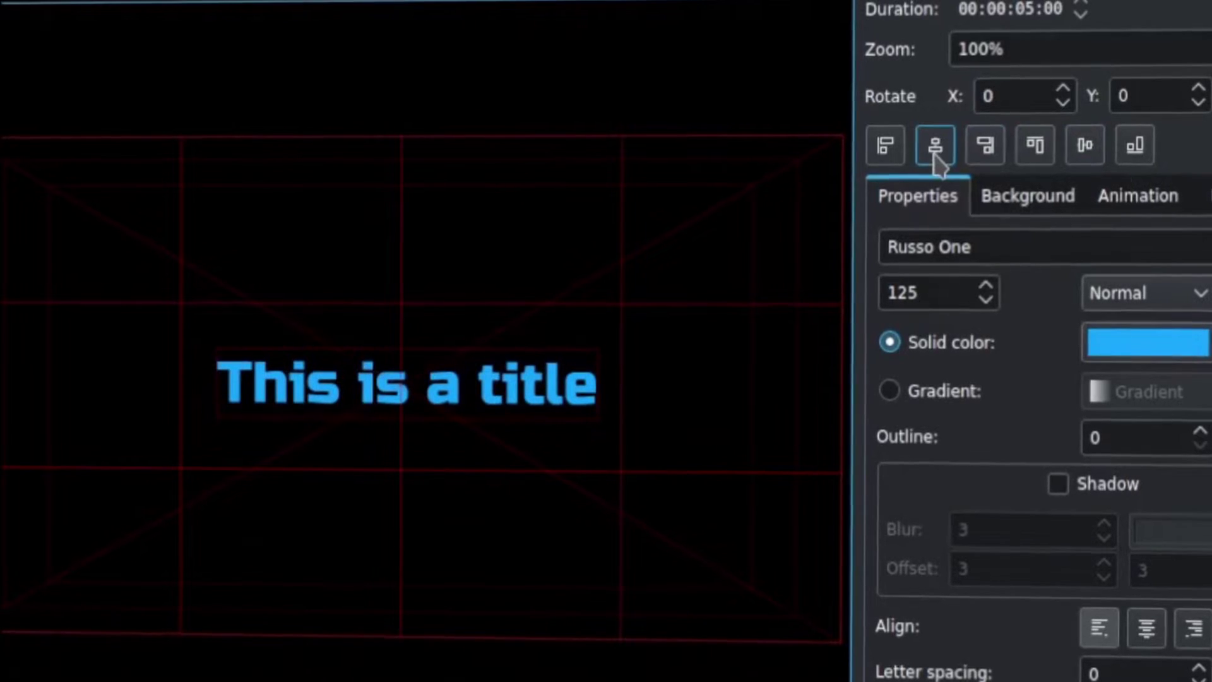
- Center the title horizontally after trying left and right alignment, and enable its drop shadow
click(936, 155)
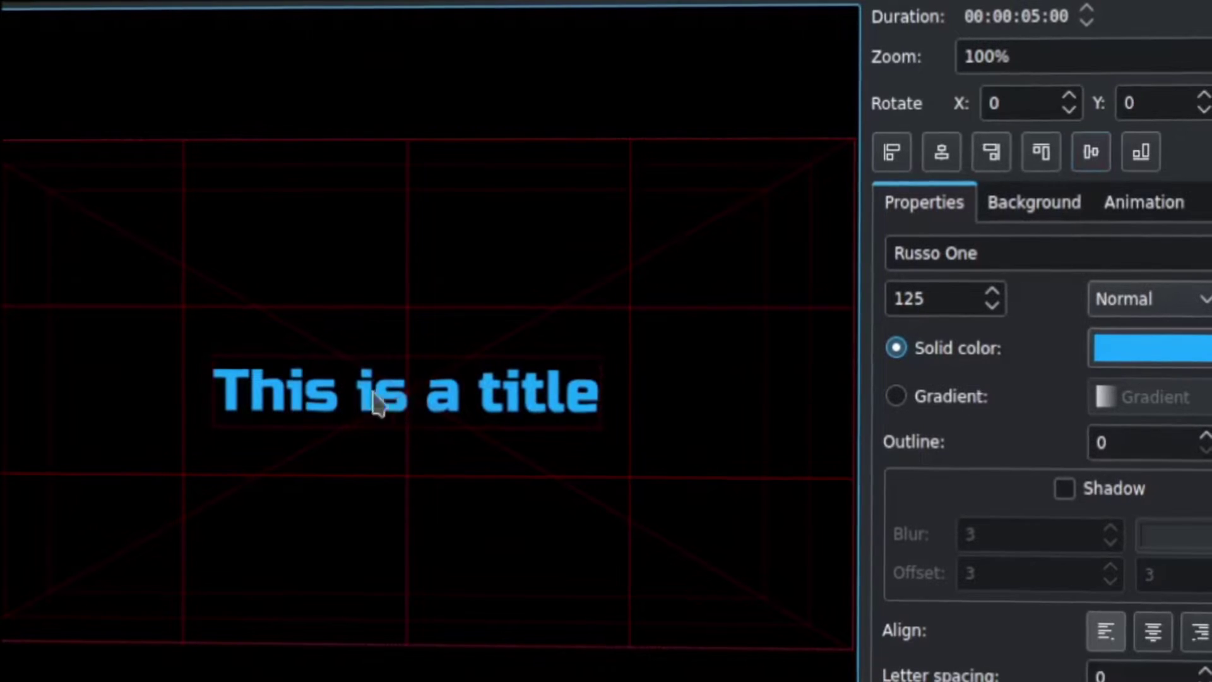
click(886, 161)
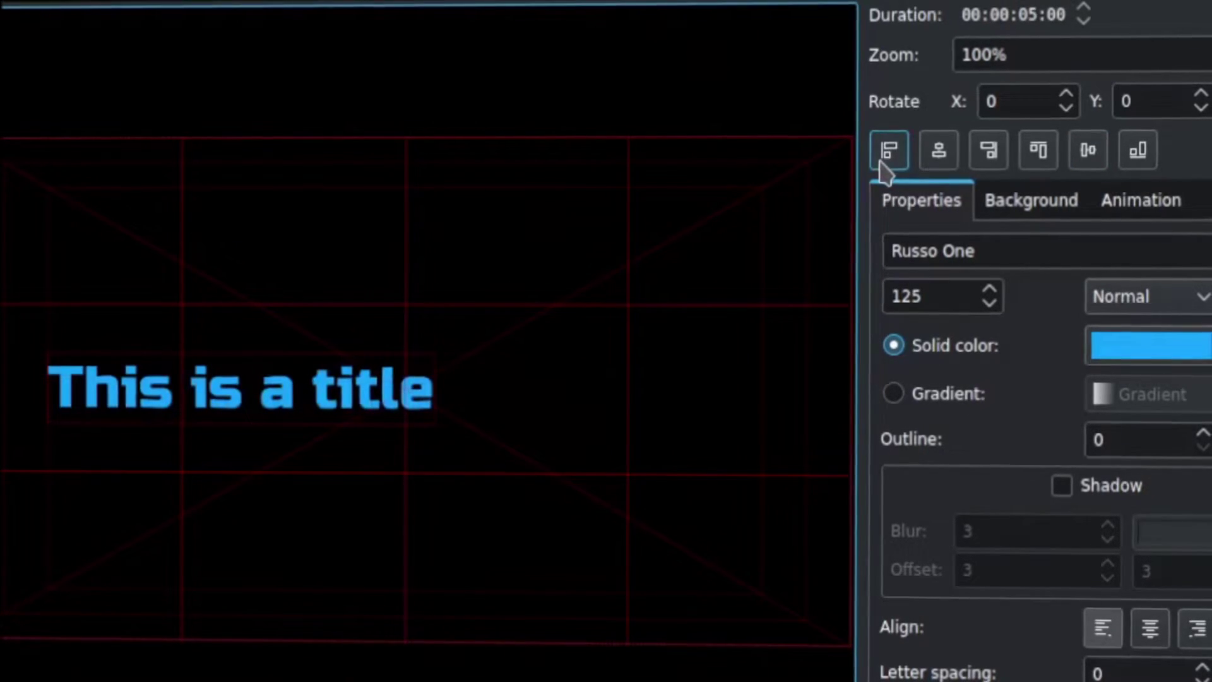
click(996, 158)
click(946, 154)
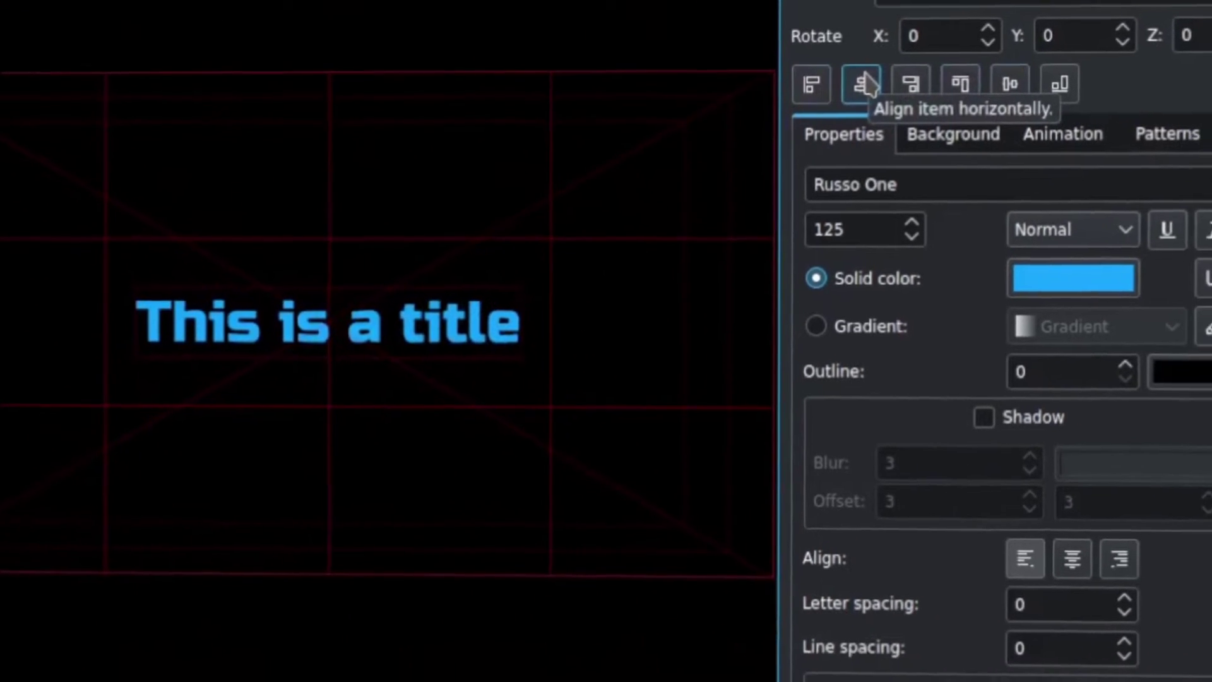
click(947, 387)
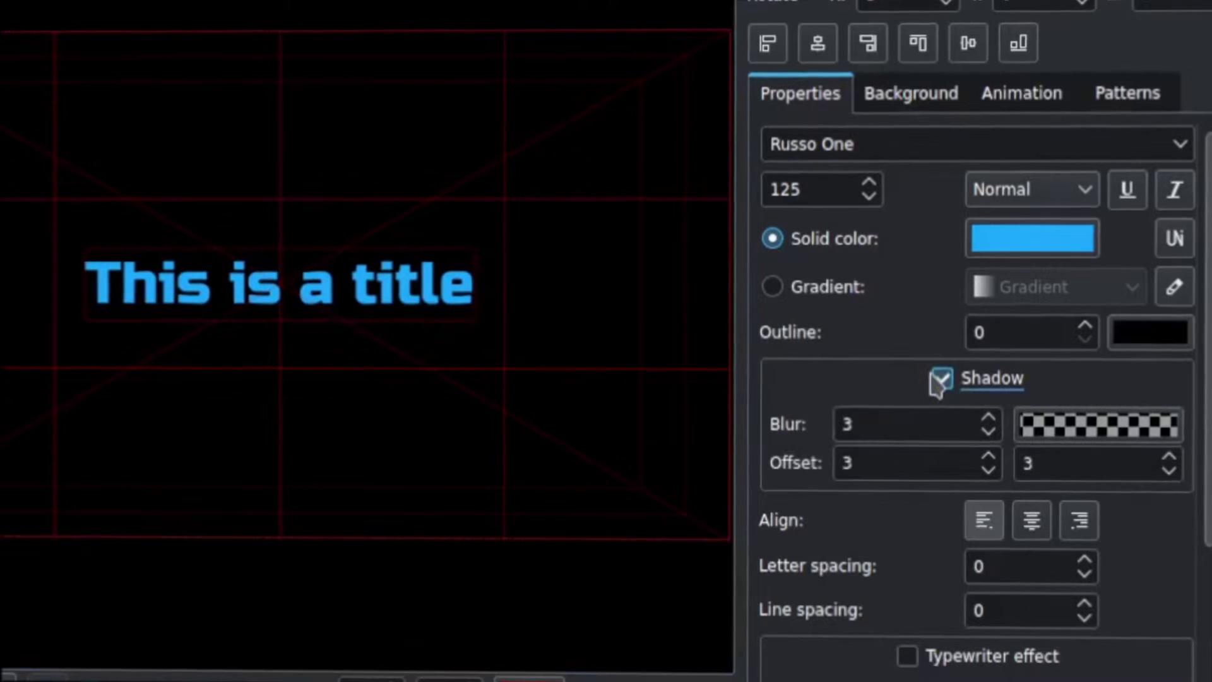
click(1121, 429)
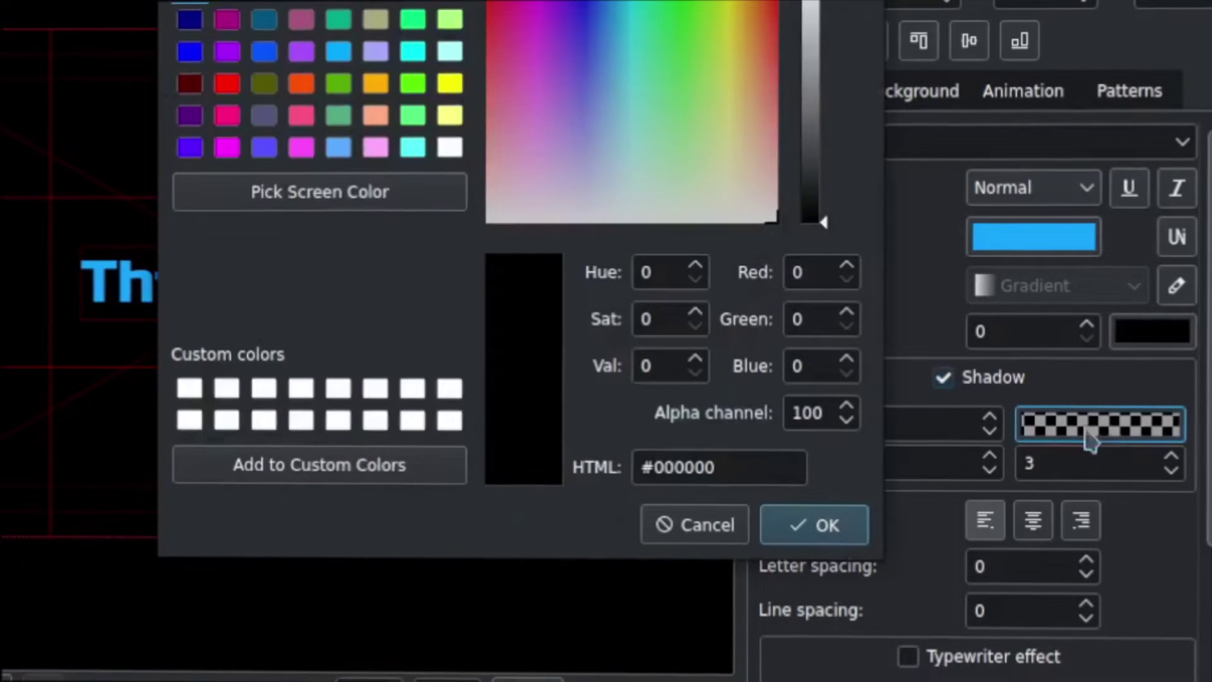
click(708, 536)
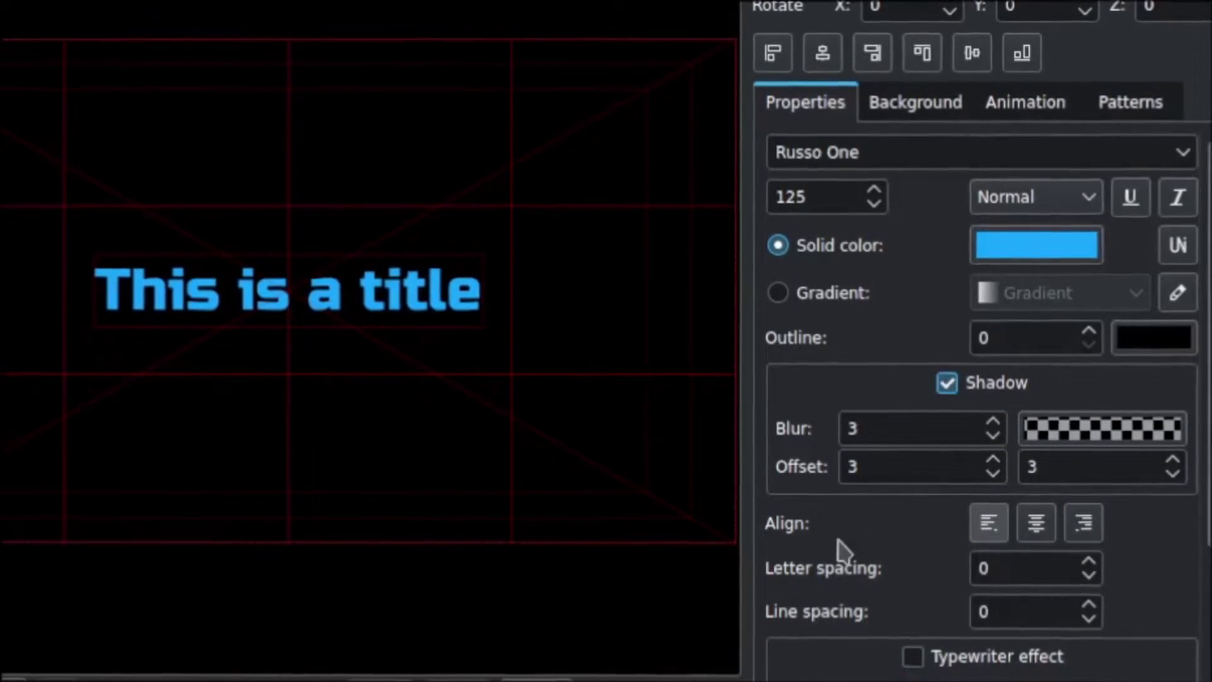
scroll(845, 555, down, 3)
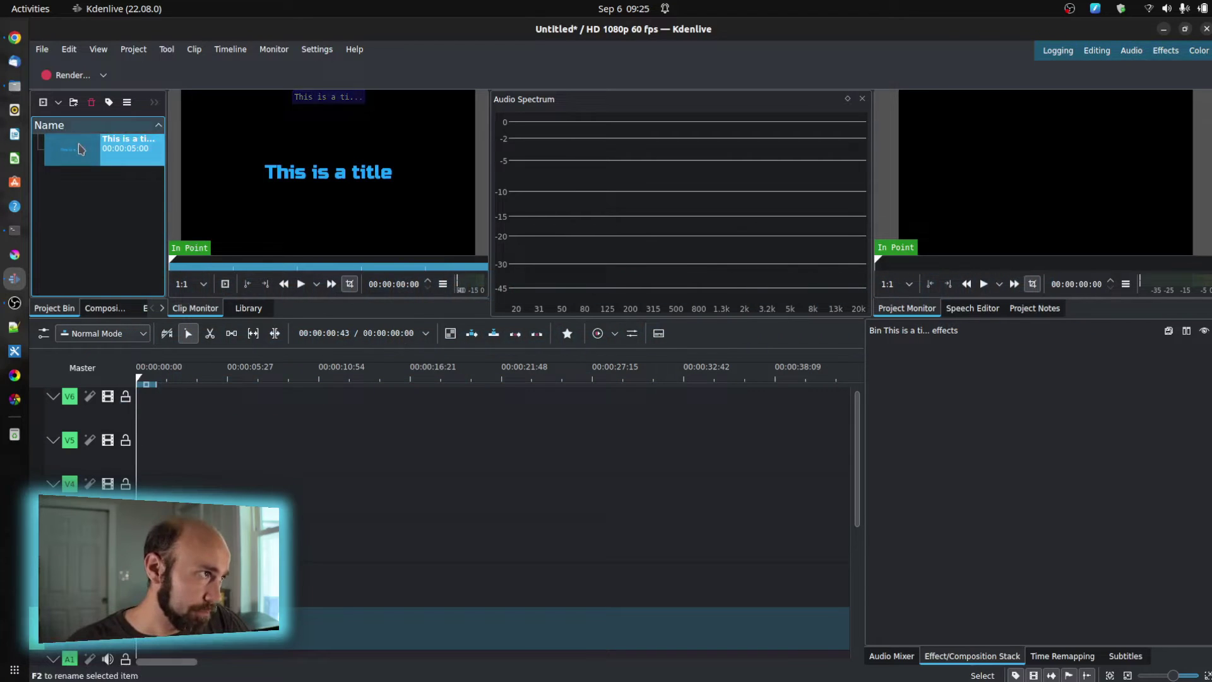
- Place the title clip on track V5, set the playhead to 00:00:07:00, and inspect the clip's context menu
mouse_move(214, 447)
mouse_down()
mouse_move(214, 483)
mouse_move(214, 470)
mouse_up()
click(253, 379)
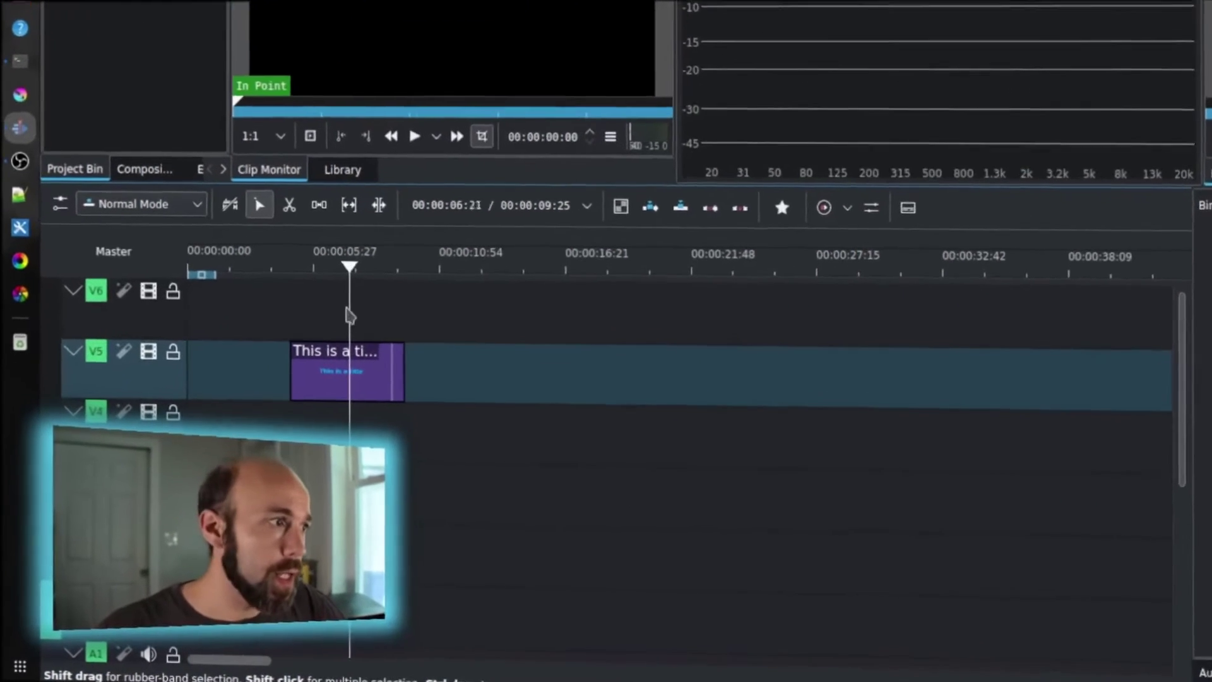
right_click(255, 457)
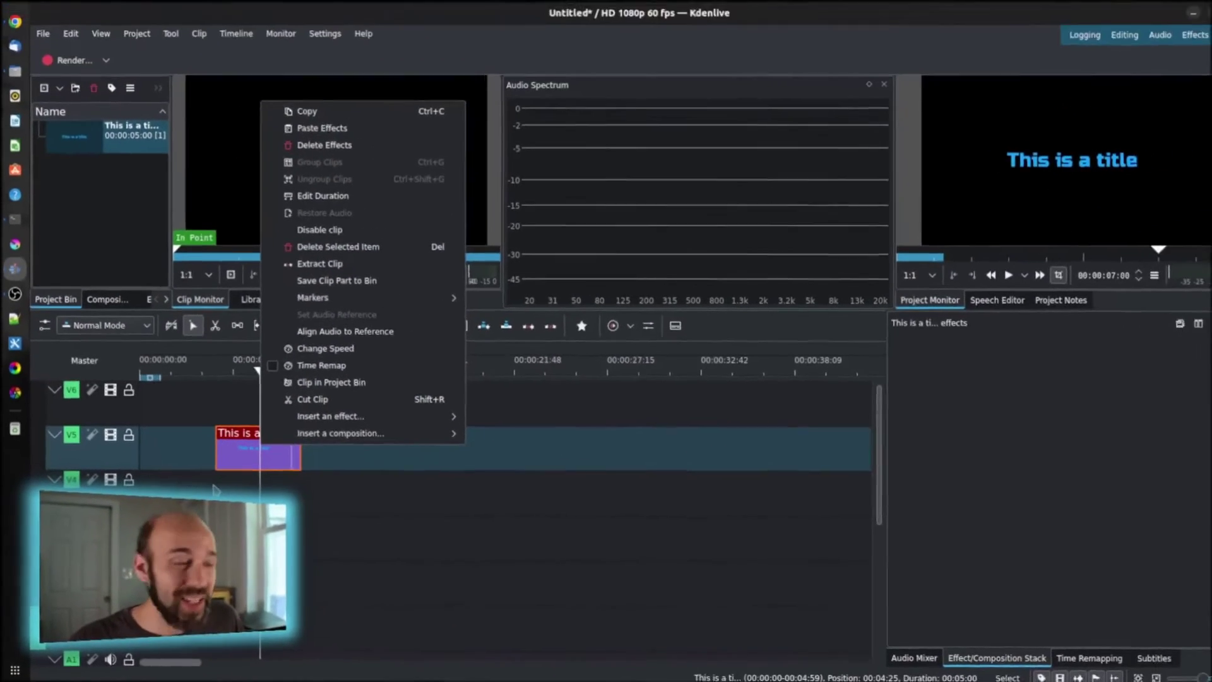
click(270, 442)
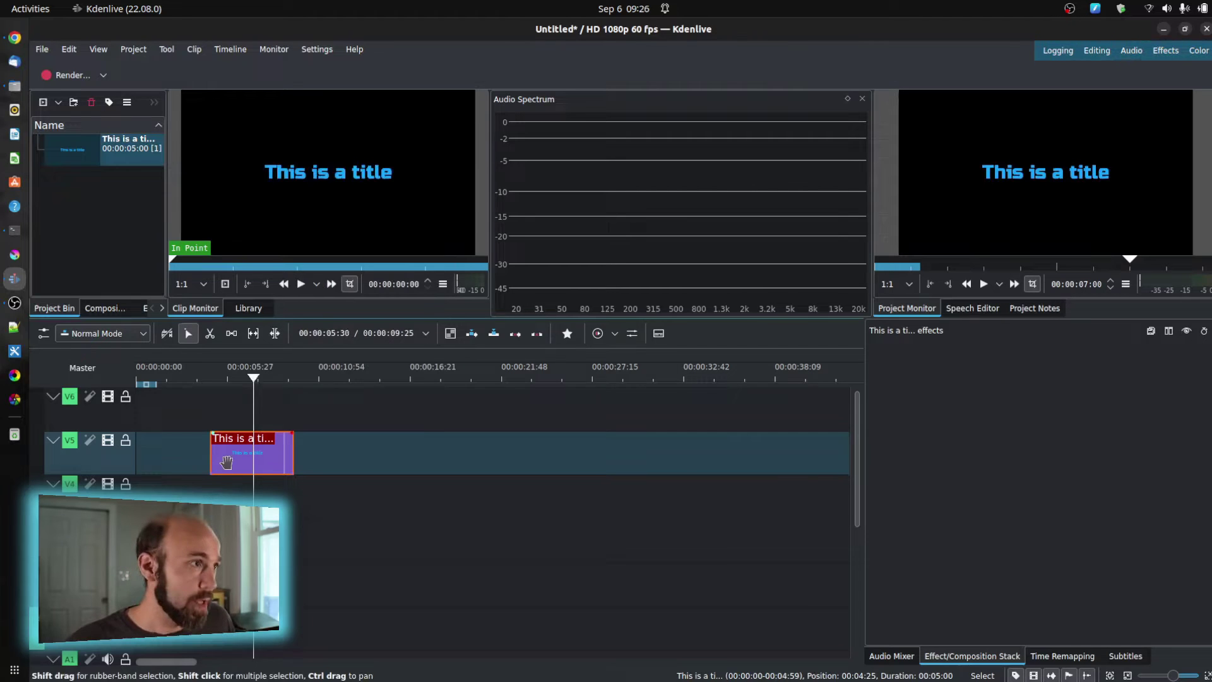
right_click(250, 465)
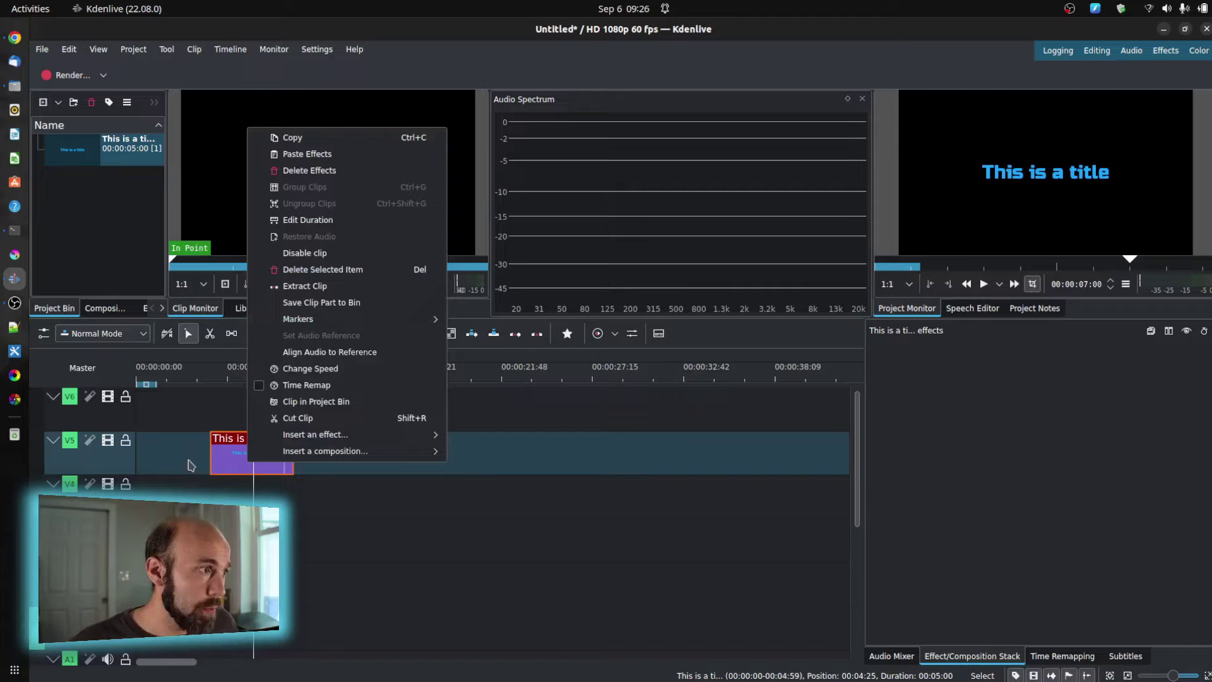
key(Escape)
click(81, 160)
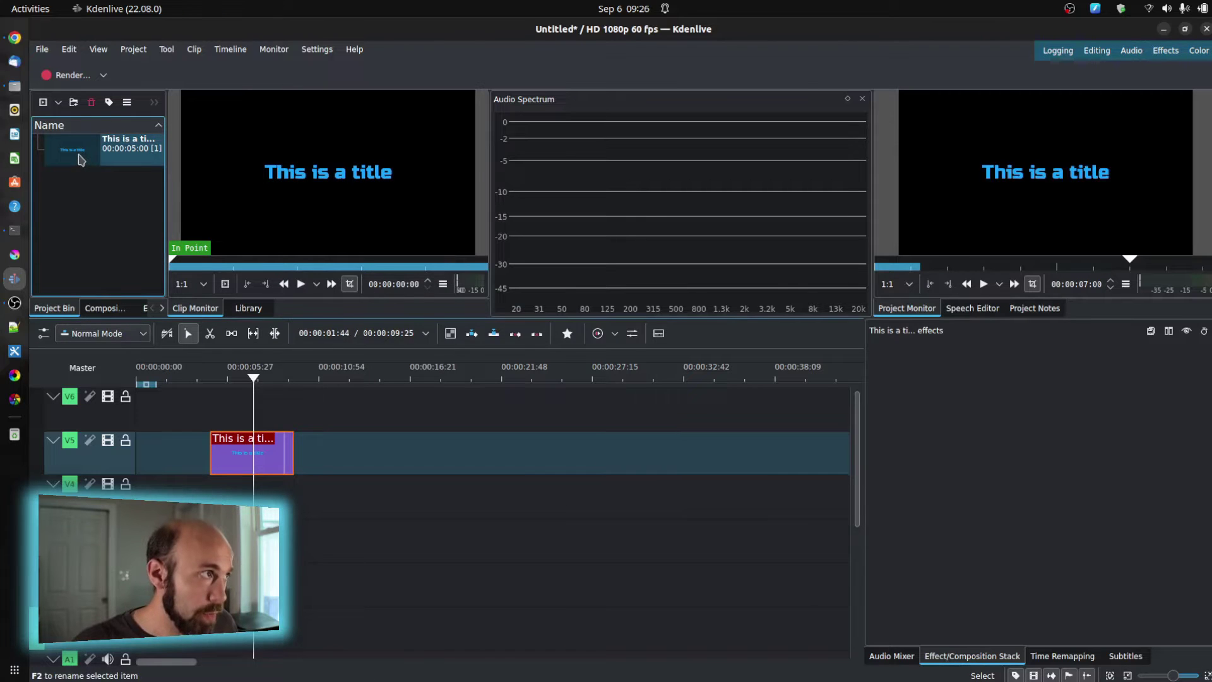
- Change the text to 'This is a new title', centre it horizontally, and update the clip
double_click(81, 159)
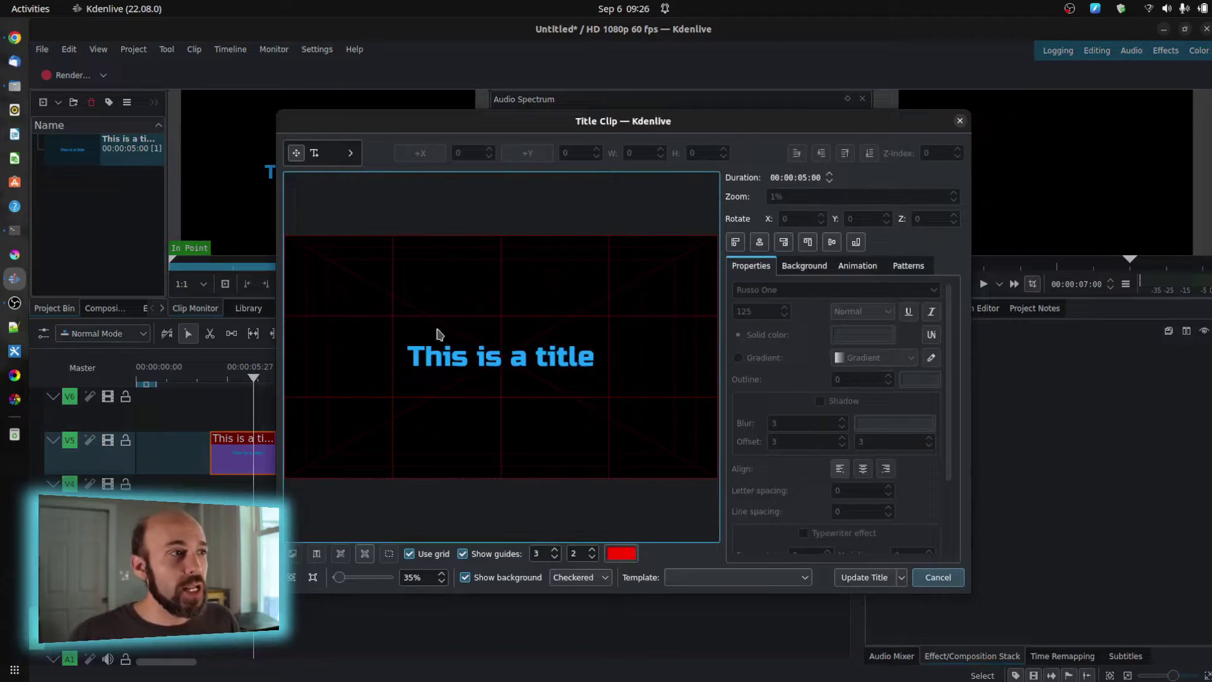
click(535, 366)
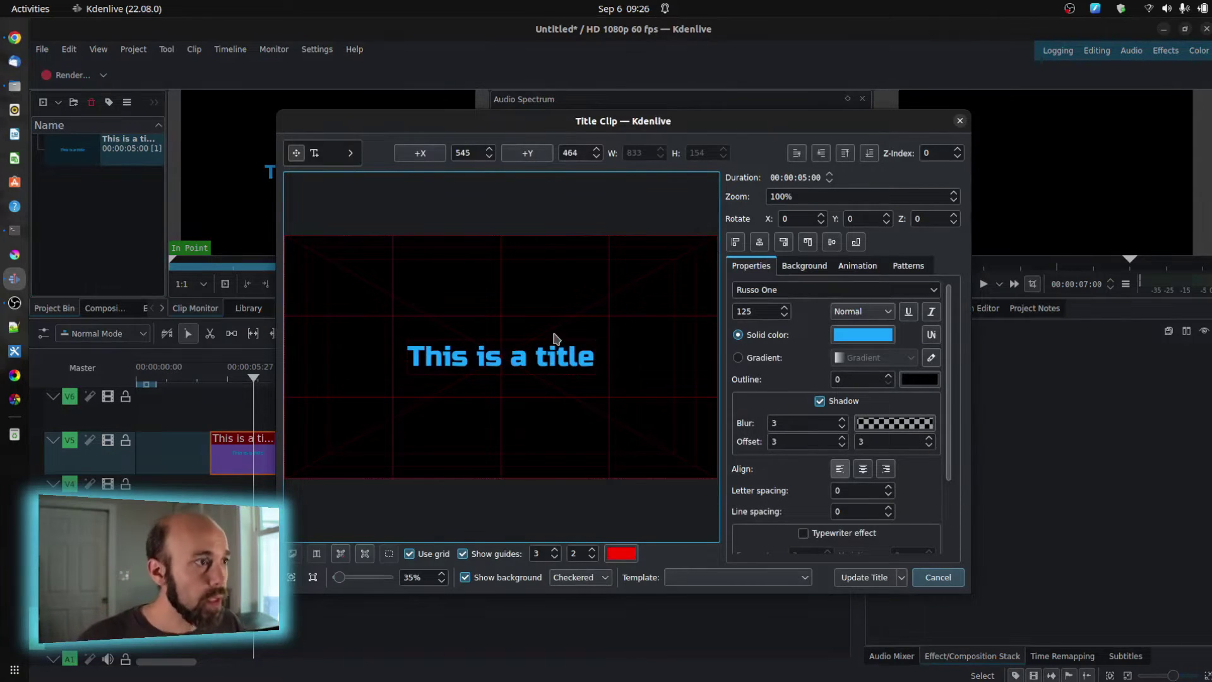
click(538, 357)
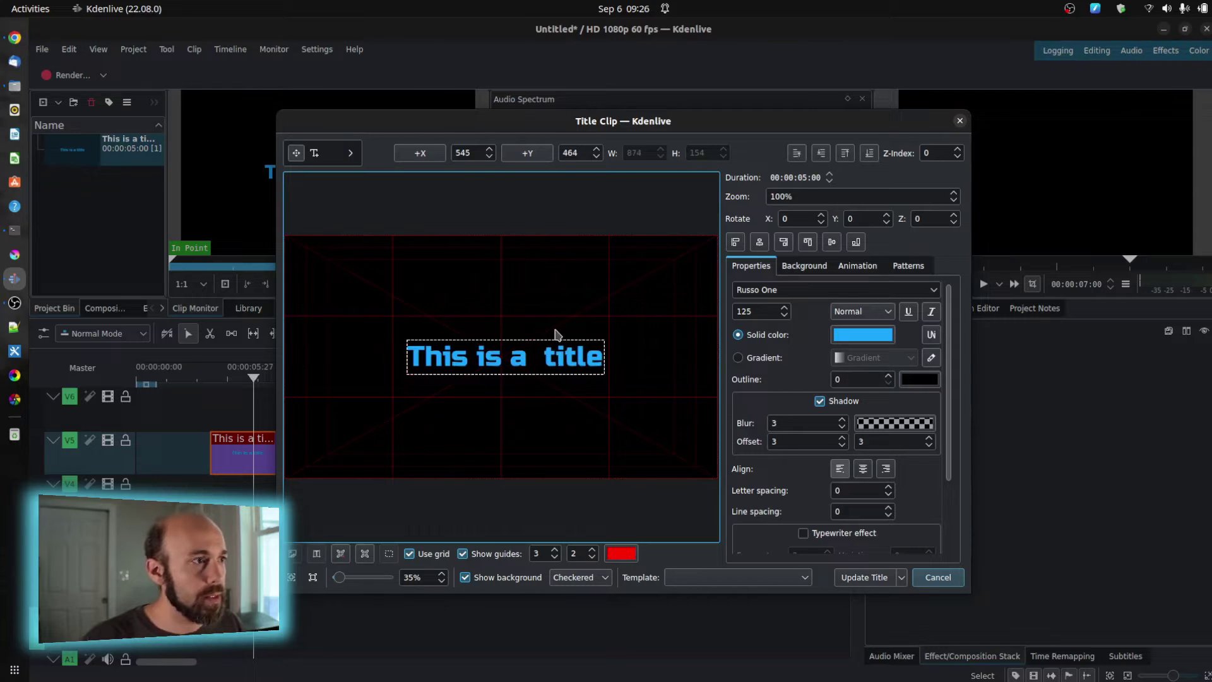
text(new)
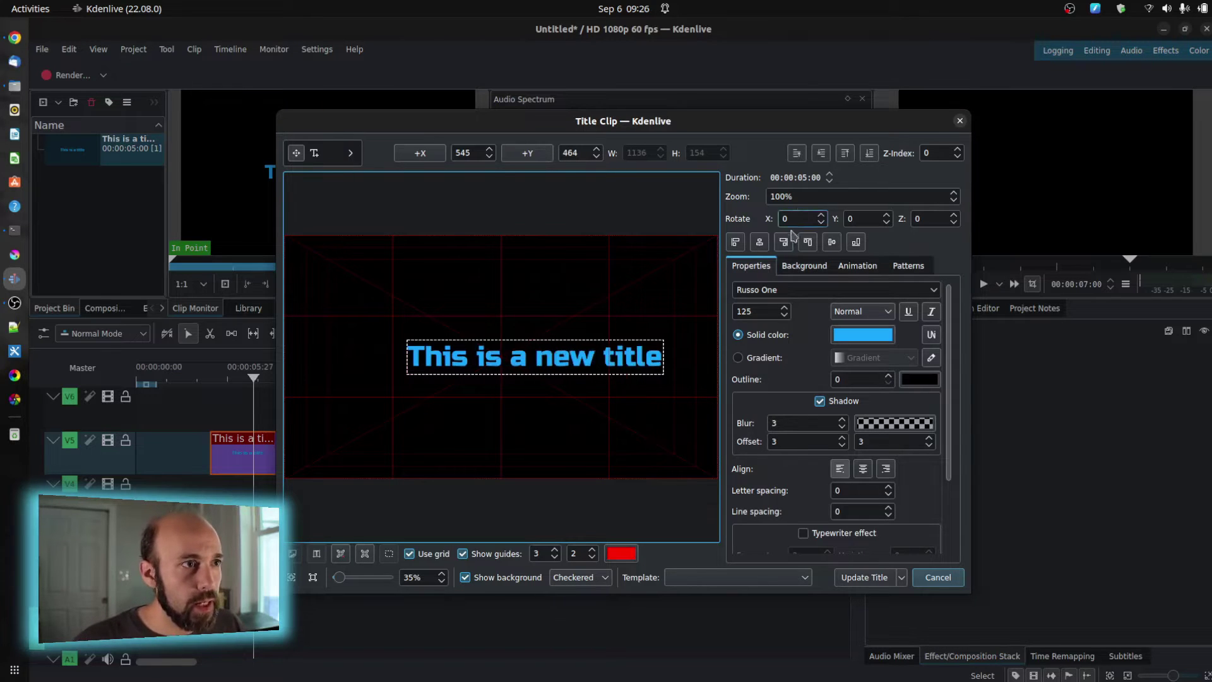
click(677, 346)
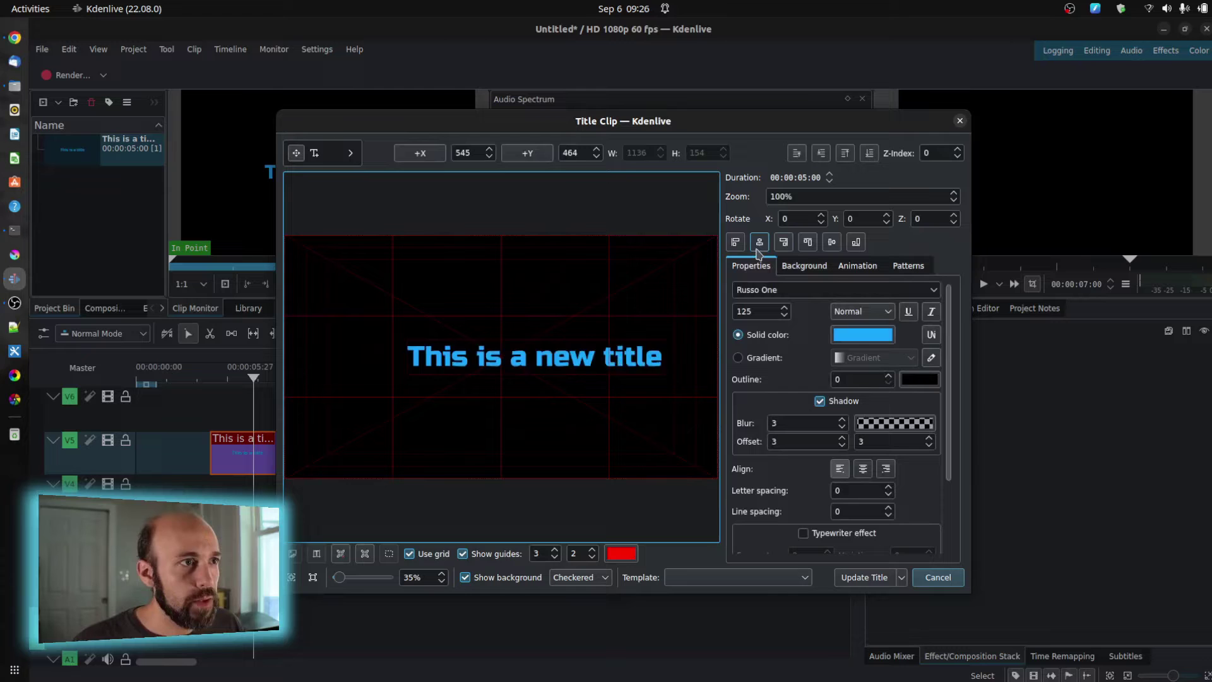
click(759, 244)
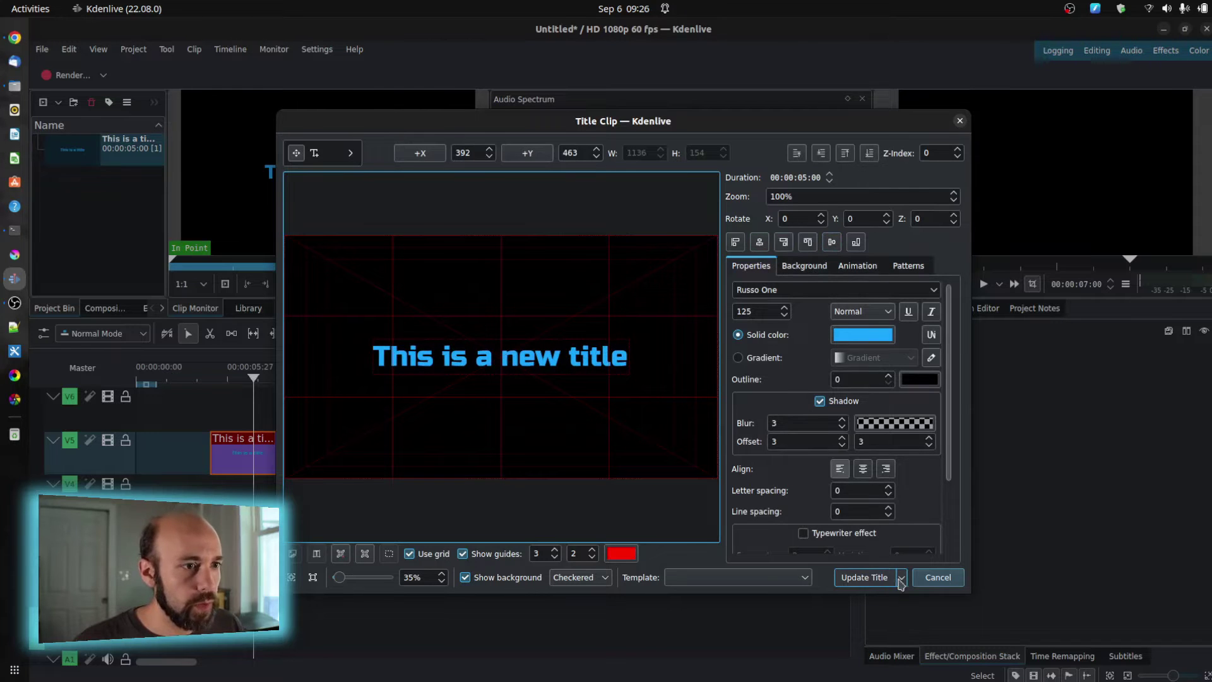
click(865, 577)
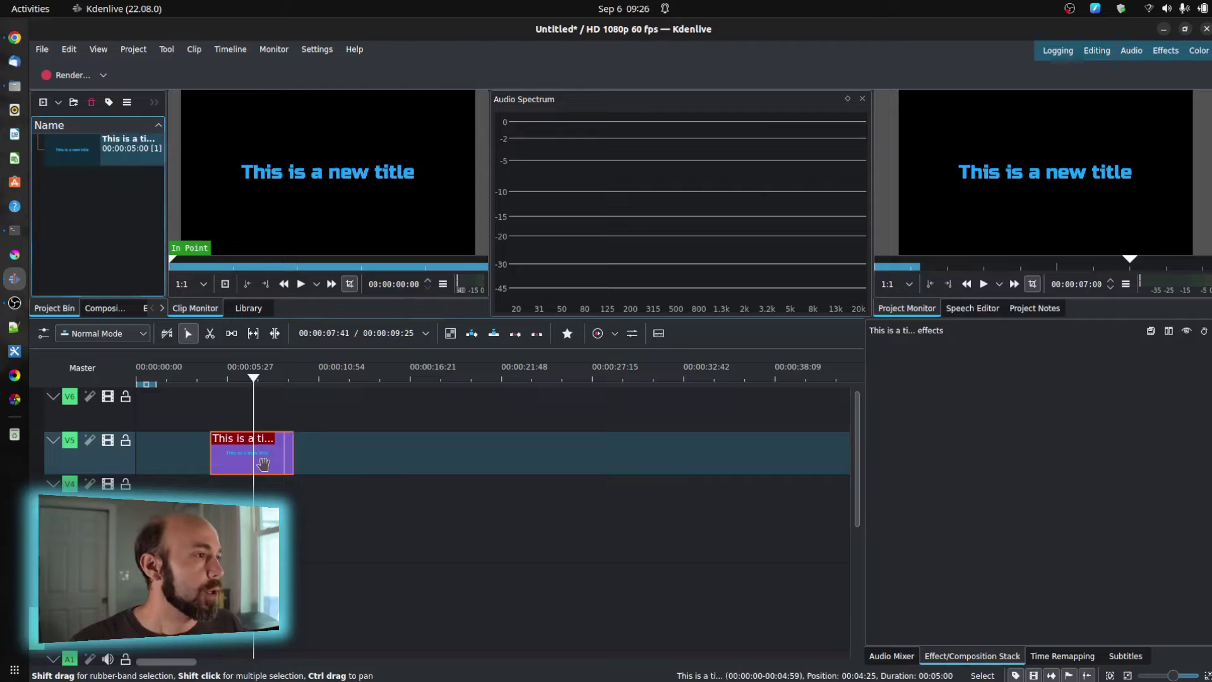
- Enable the typewriter effect with line spacing -1 on the title text and update the clip
double_click(810, 15)
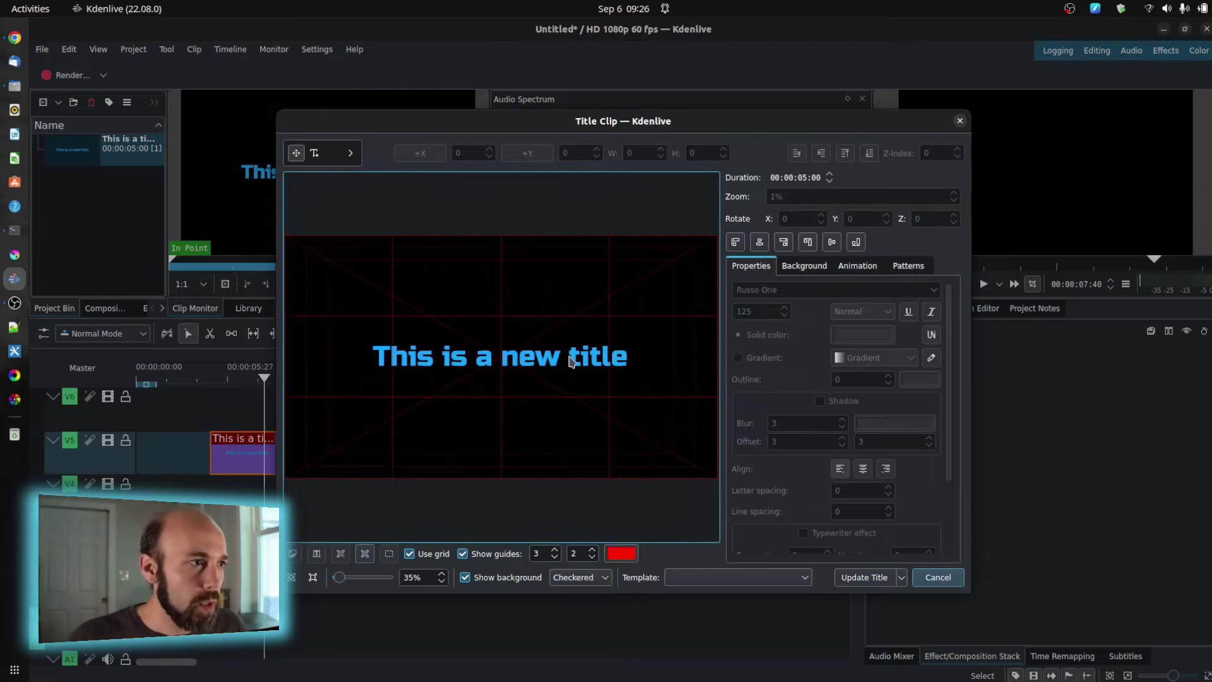
click(581, 364)
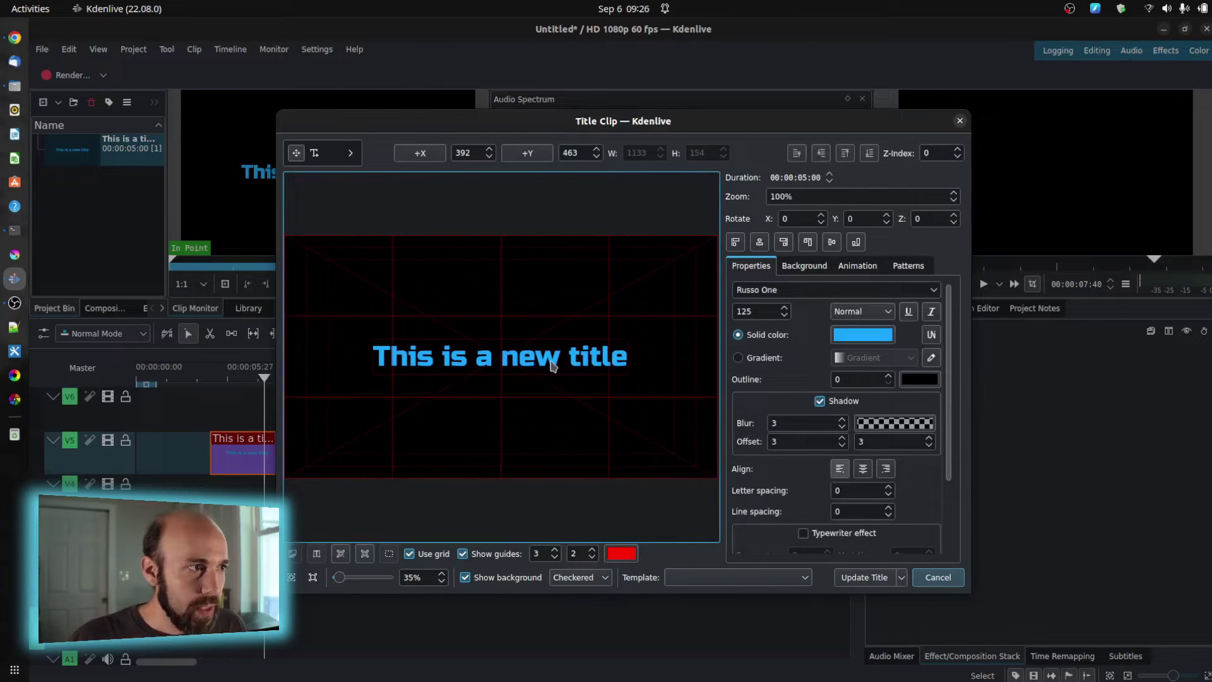
scroll(846, 442, down, 3)
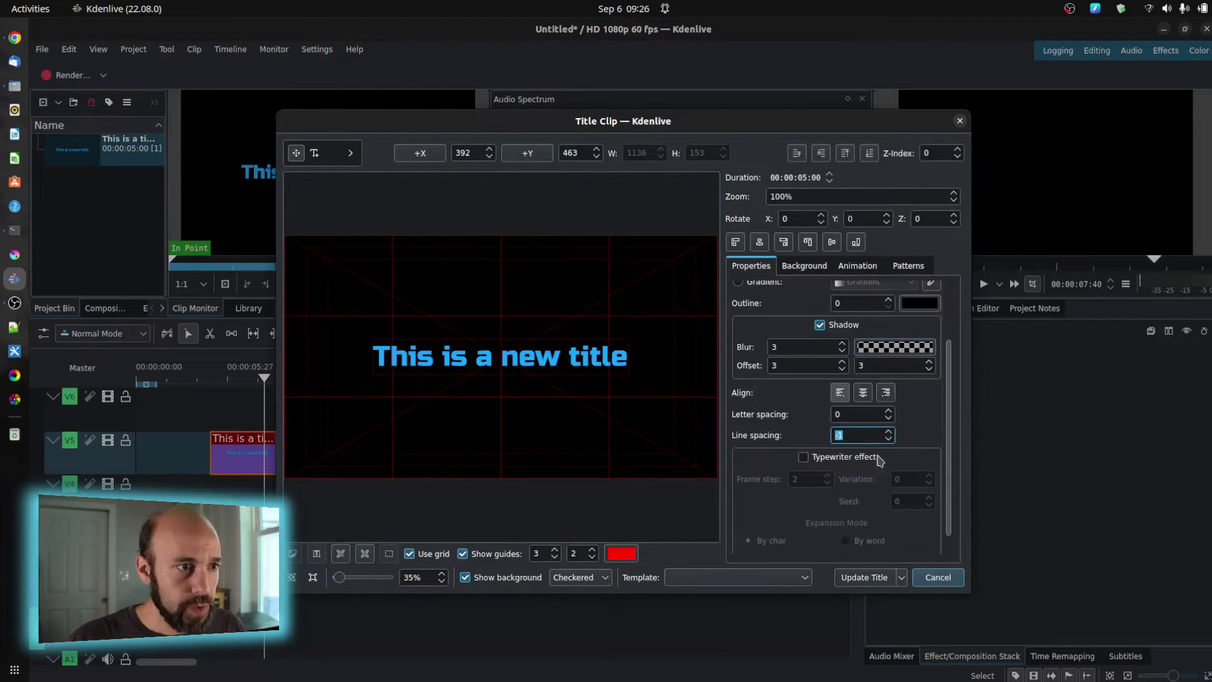
click(863, 461)
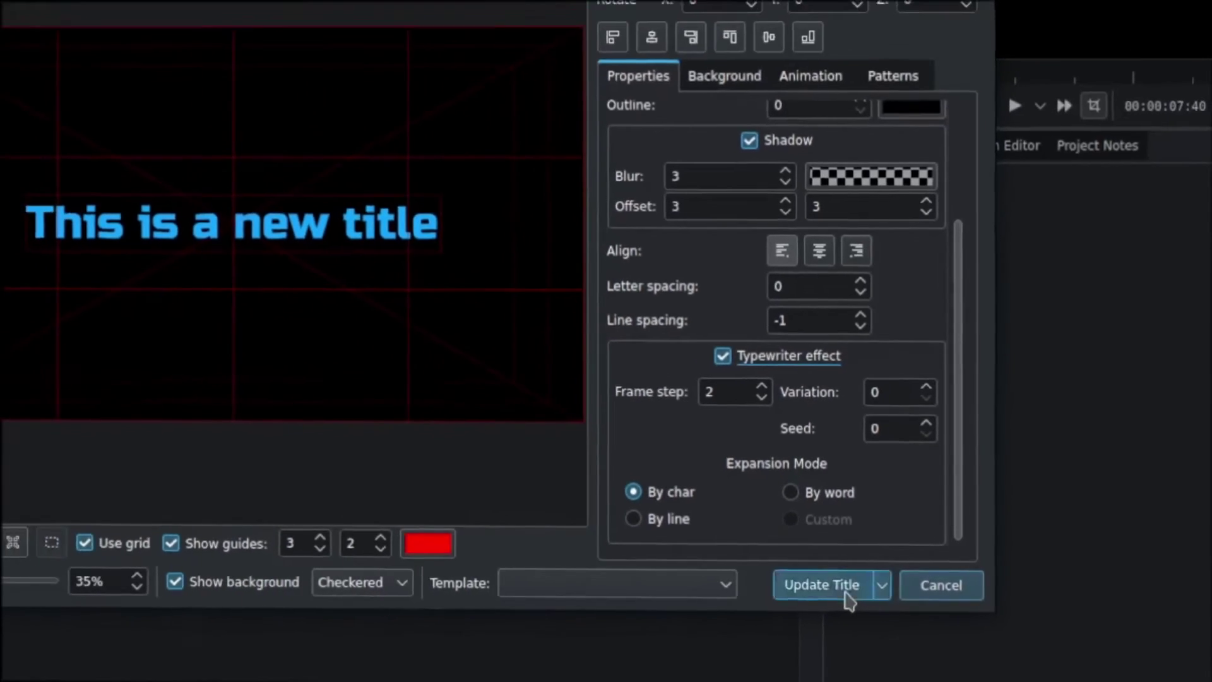
click(821, 599)
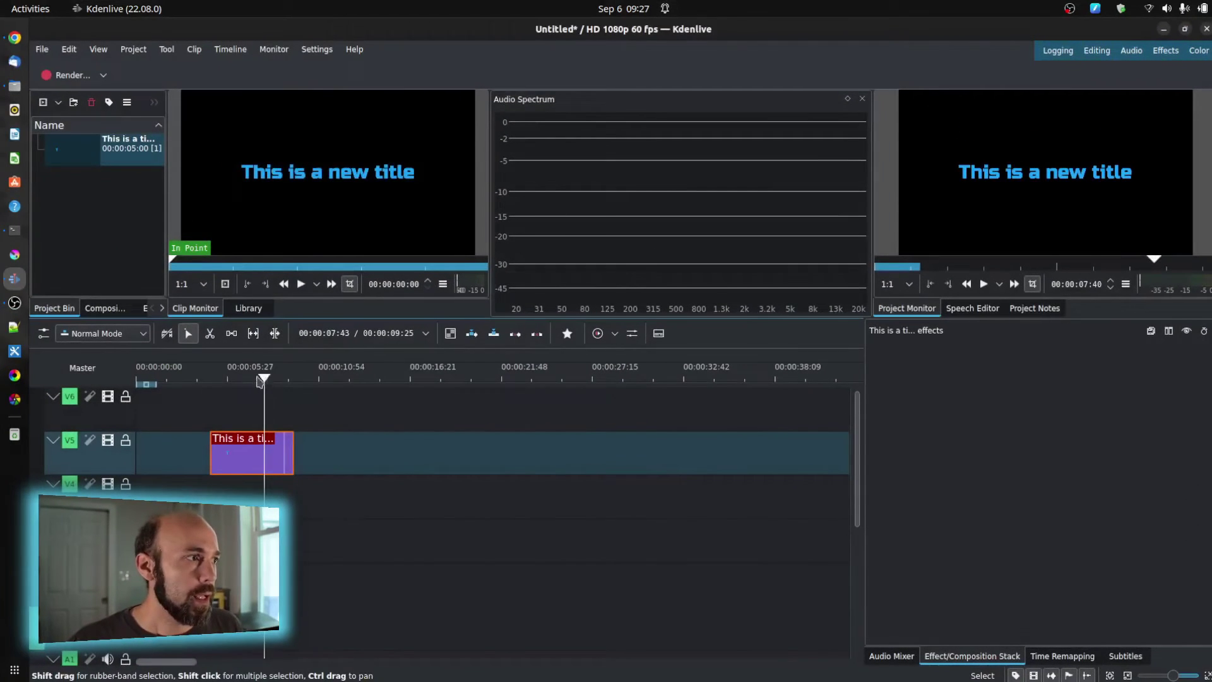
- Preview the typewriter title from just before it on the timeline, then reopen the title clip
click(192, 378)
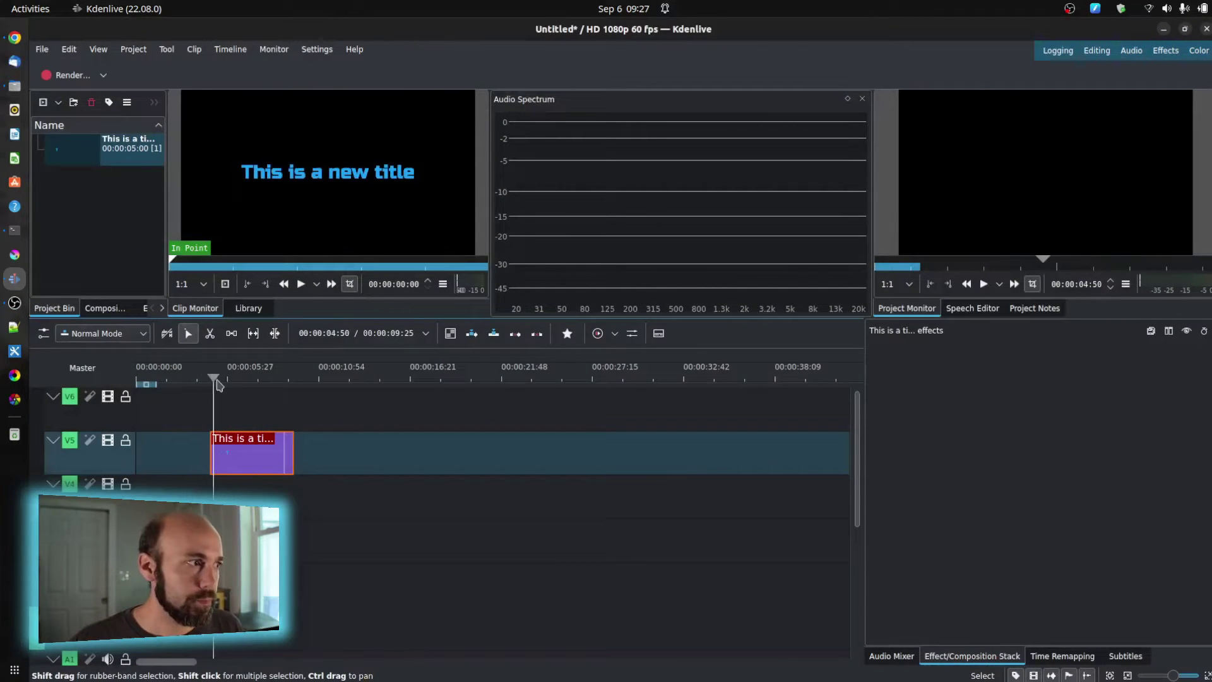
key(space)
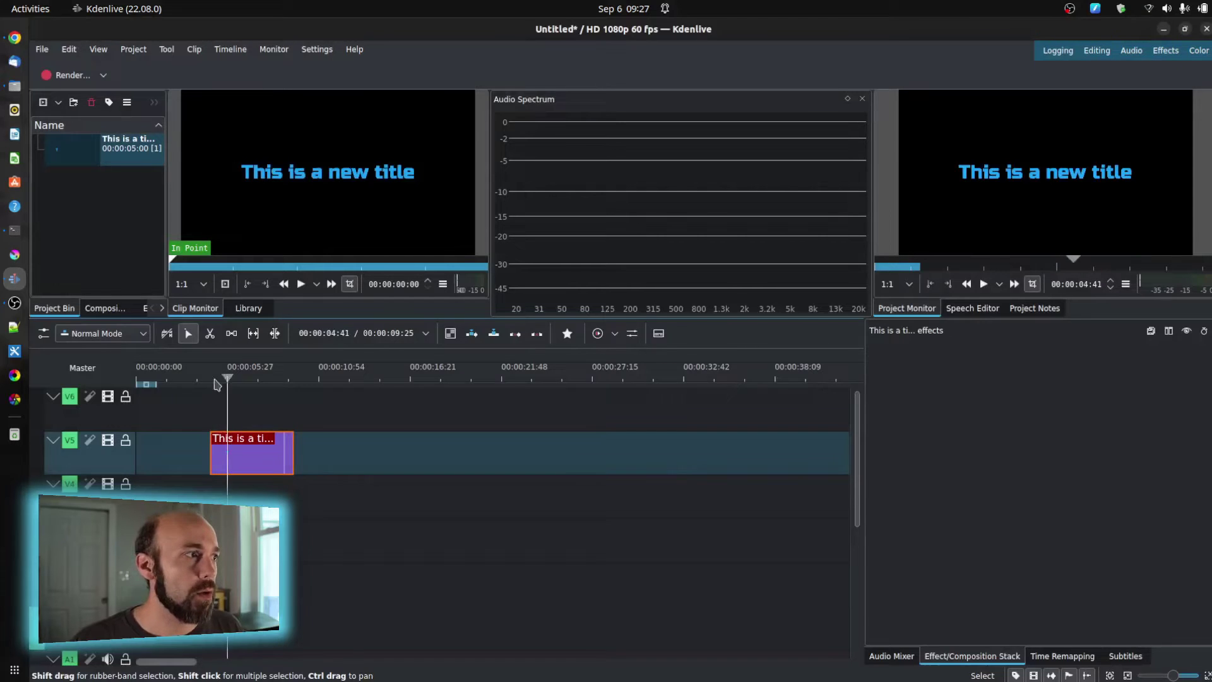
click(215, 380)
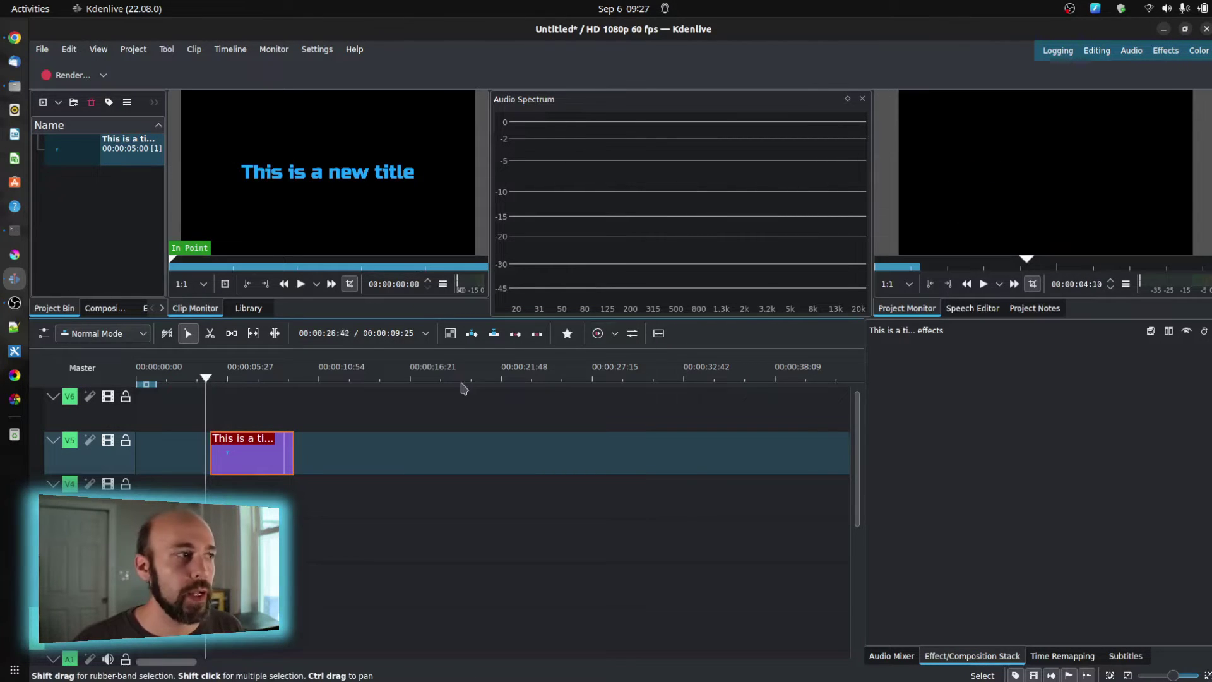
key(space)
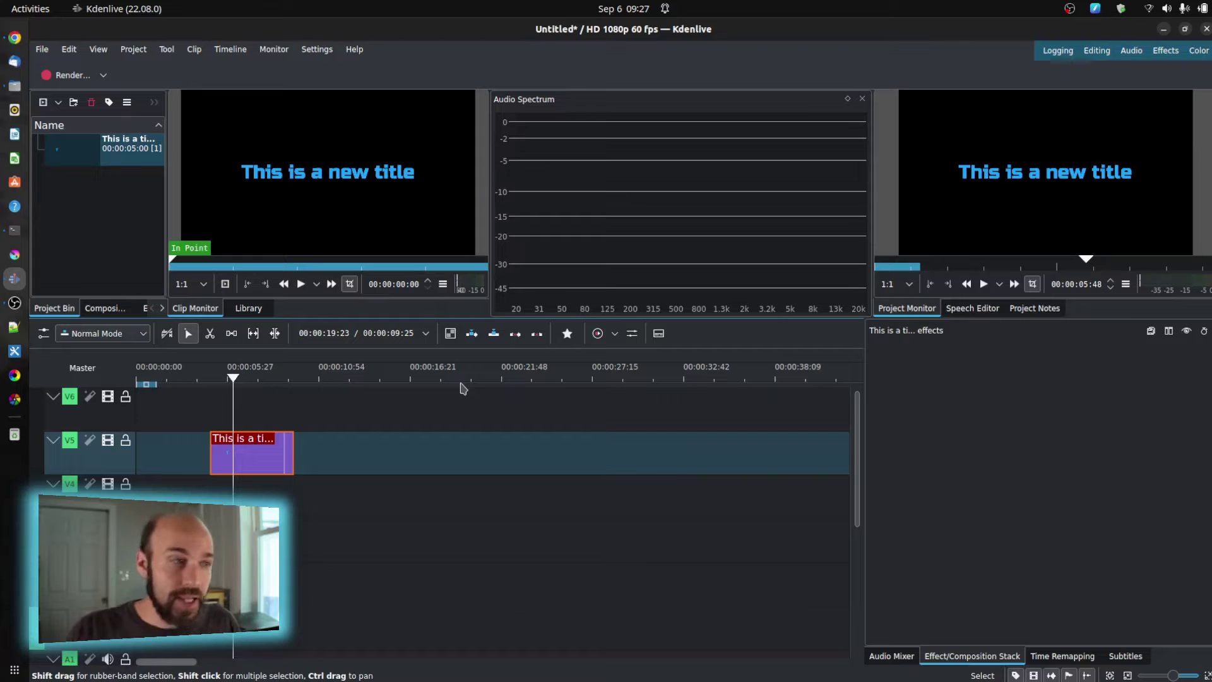
double_click(232, 454)
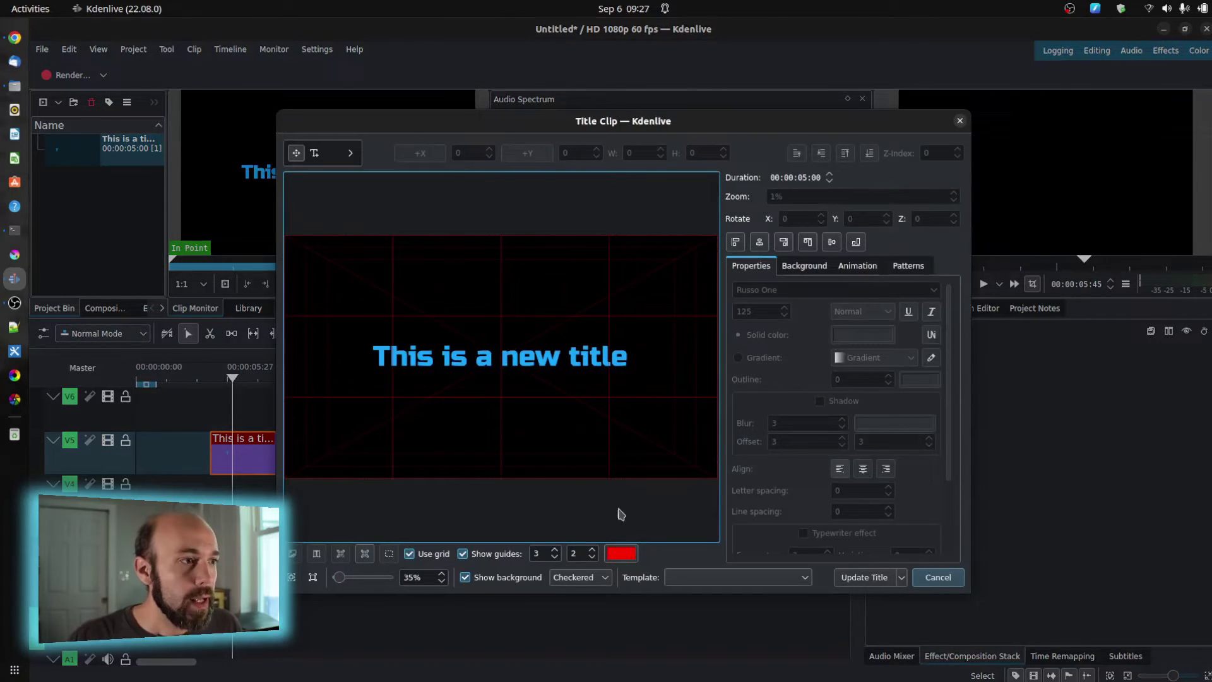
- Raise the typewriter frame step to 14, update the title, and rewind the playhead before it
click(509, 364)
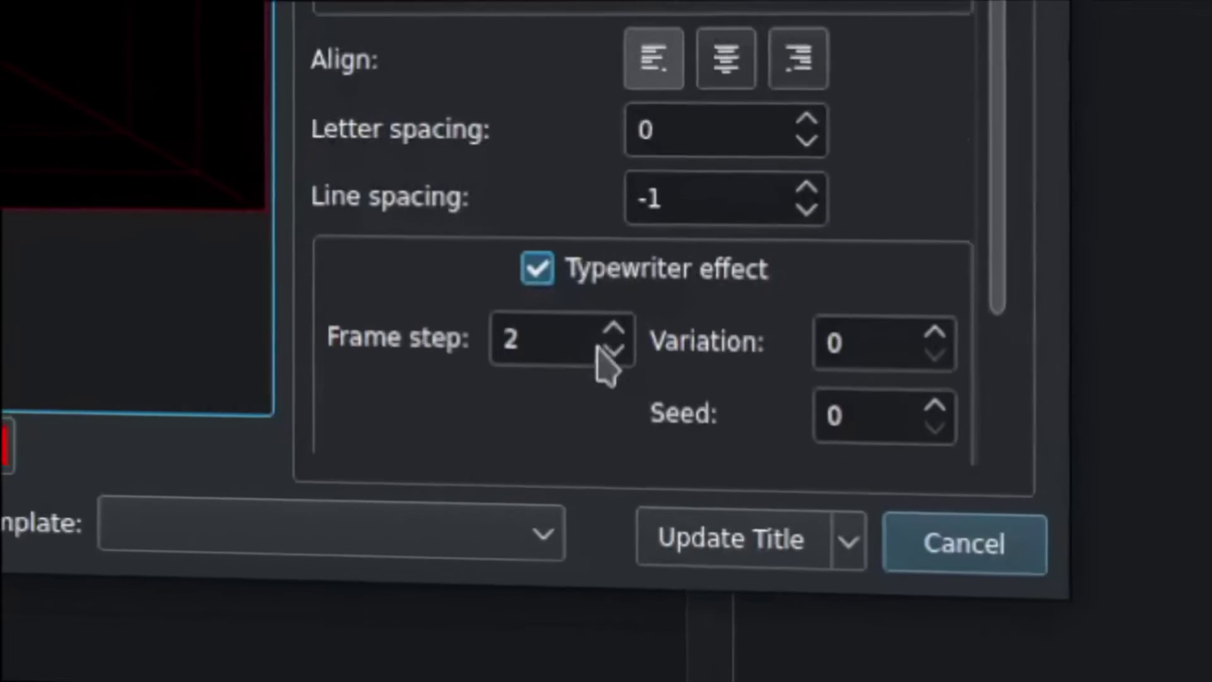
scroll(609, 336, up, 7)
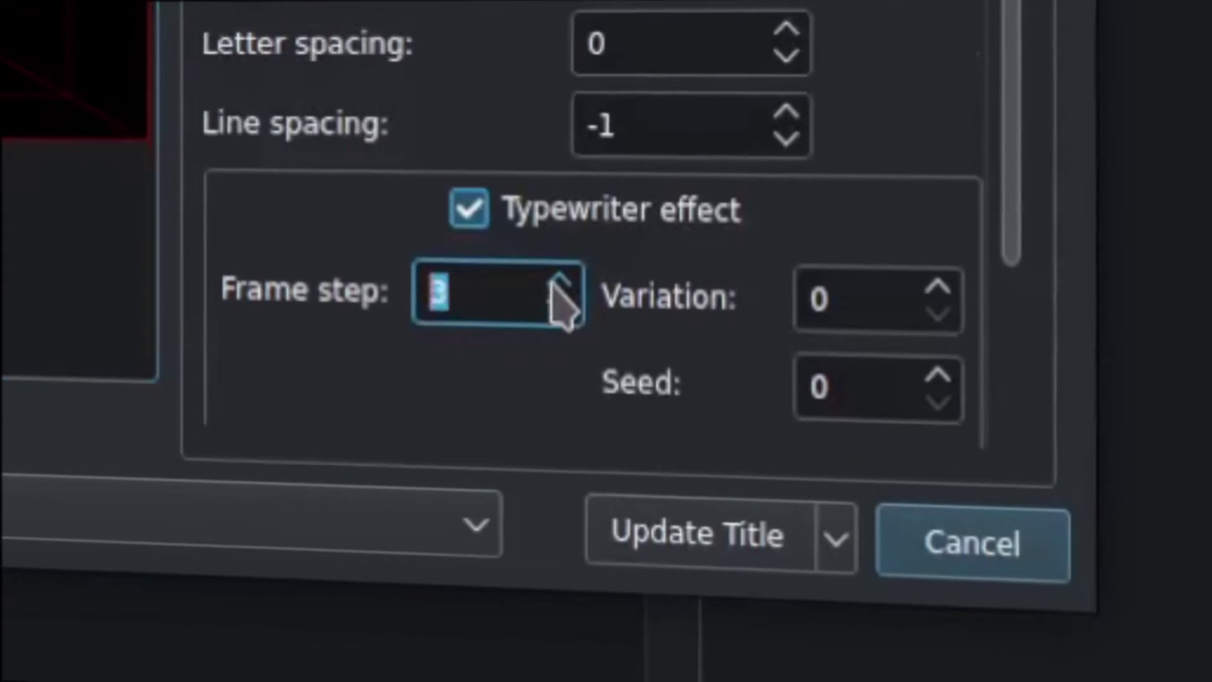
scroll(540, 278, up, 1)
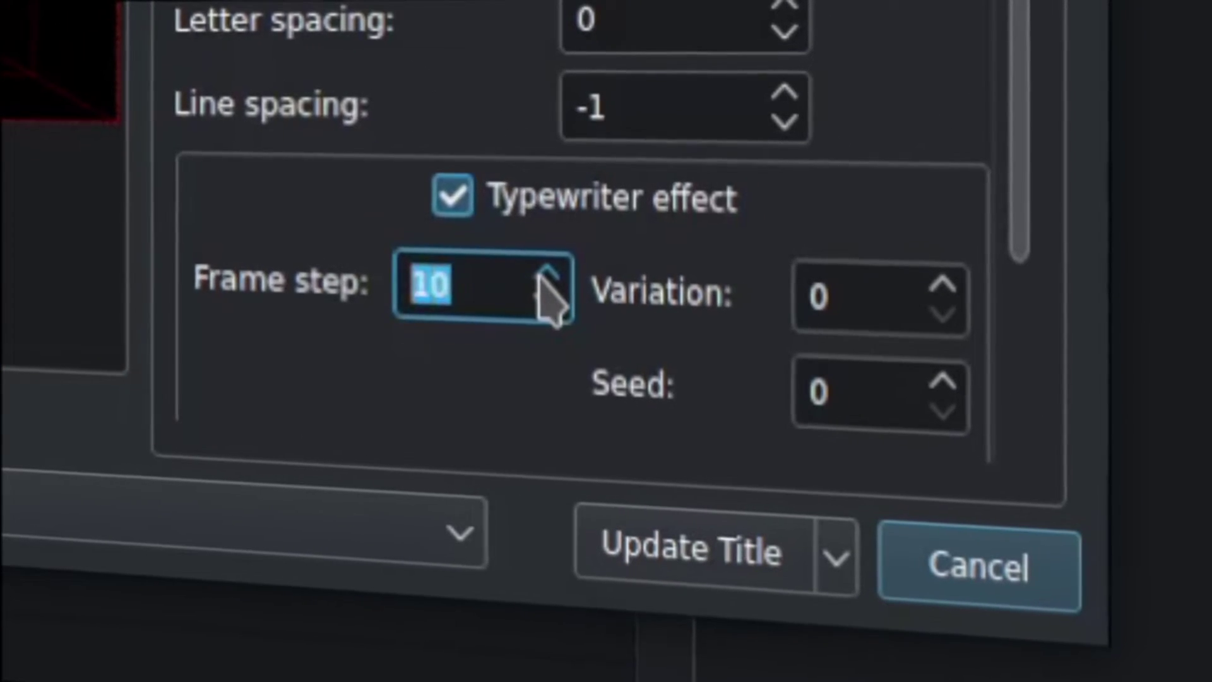
scroll(556, 297, up, 2)
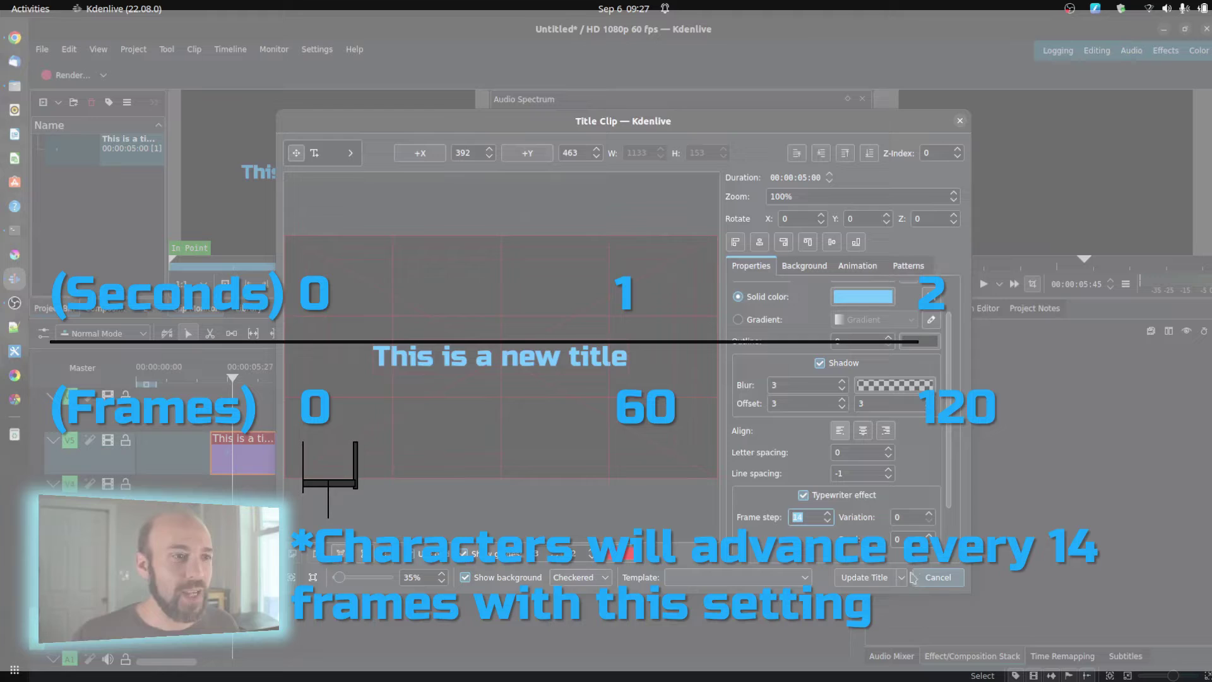
click(887, 577)
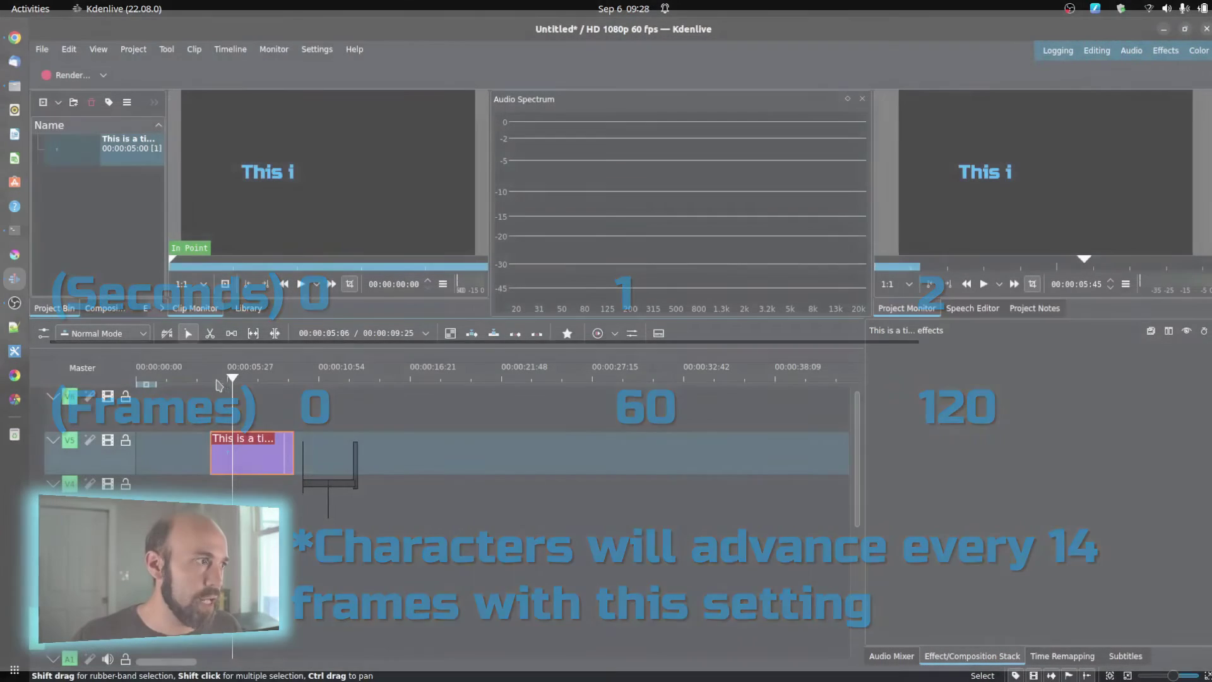
click(215, 382)
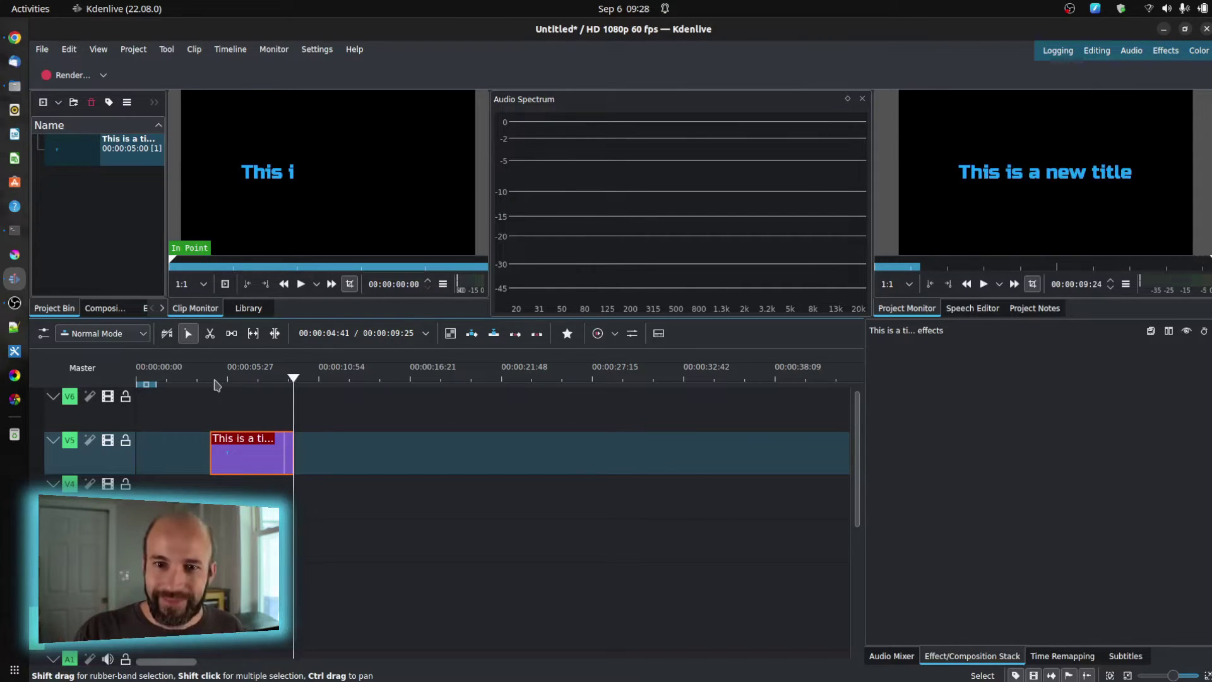
- Reopen the title, adjust letter spacing, and begin adding a white 1126×49 rectangle beneath the text
double_click(269, 455)
double_click(839, 491)
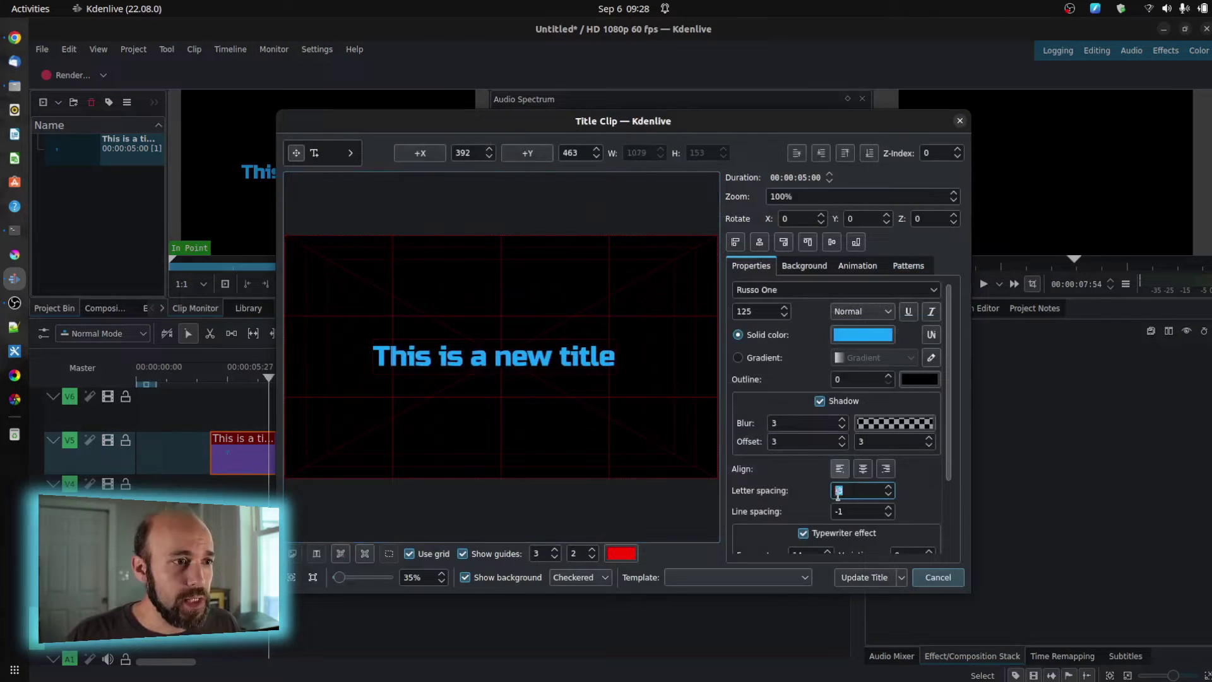
scroll(838, 494, up, 3)
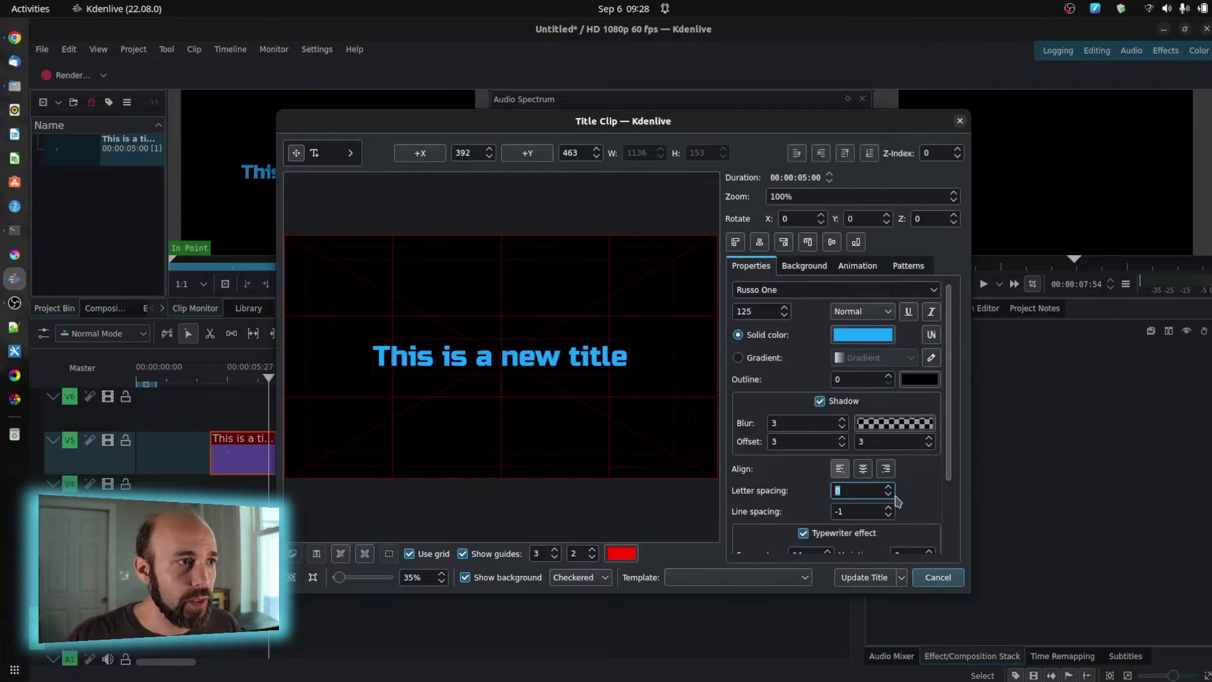
drag(953, 455, 958, 497)
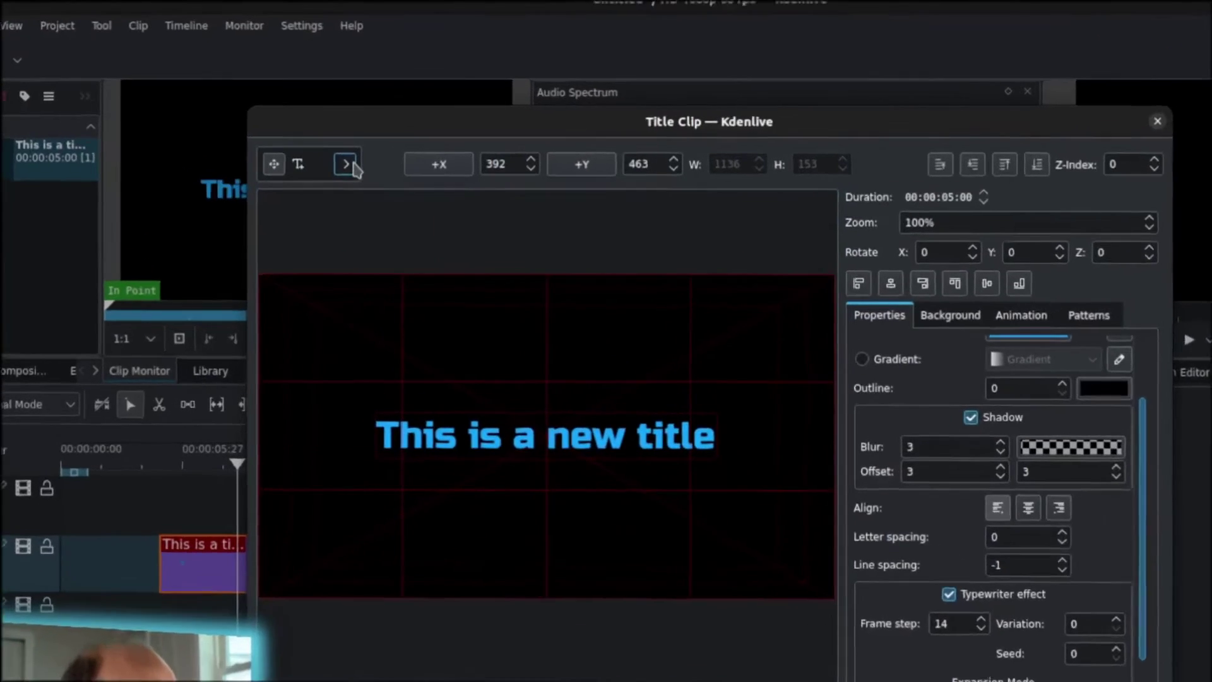
click(351, 152)
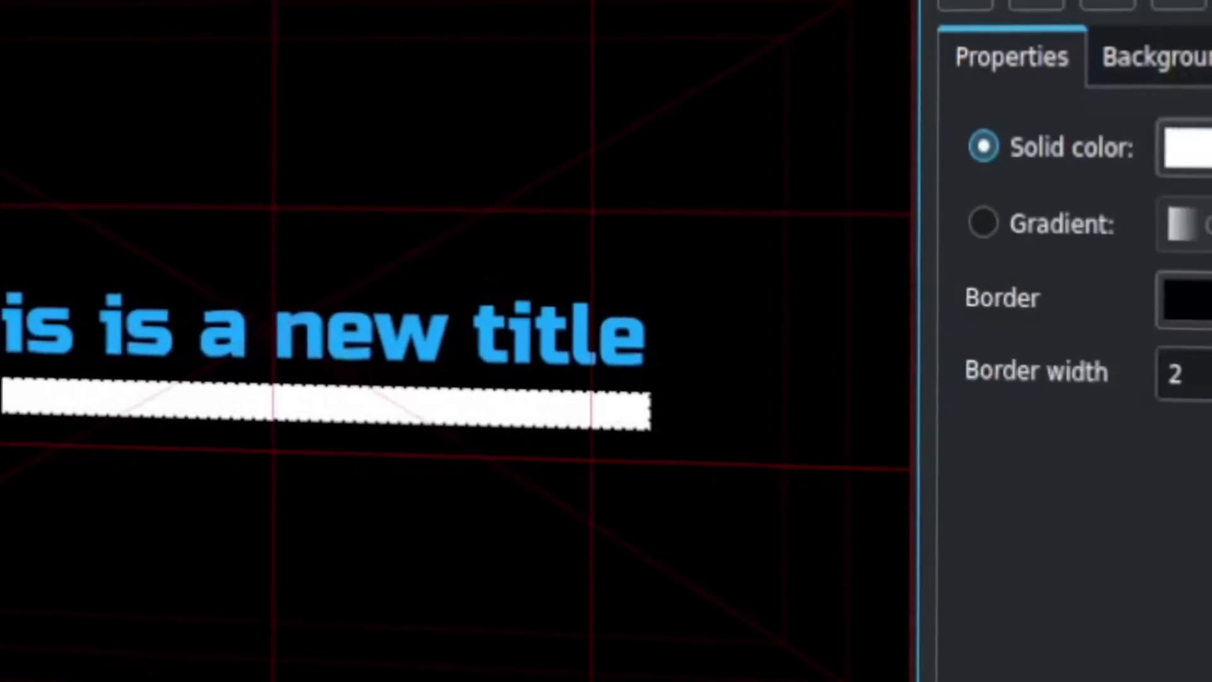
click(1061, 144)
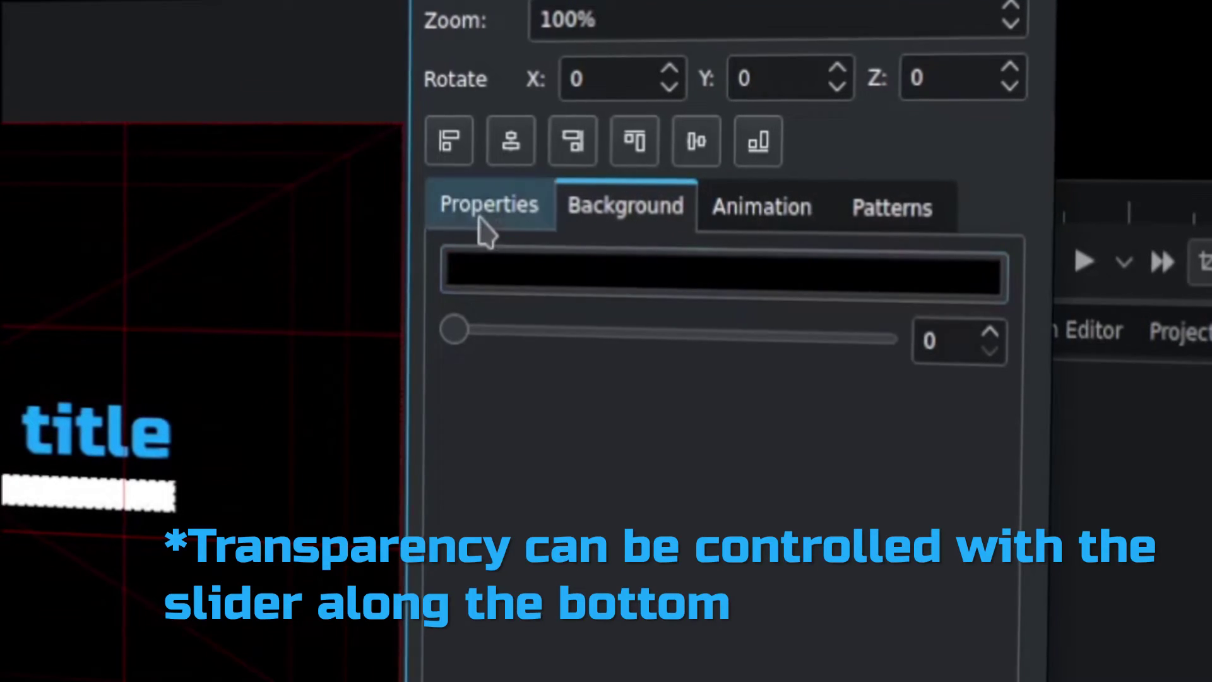
- Show the white bar's fill properties: solid white with a black border of width 2
click(496, 228)
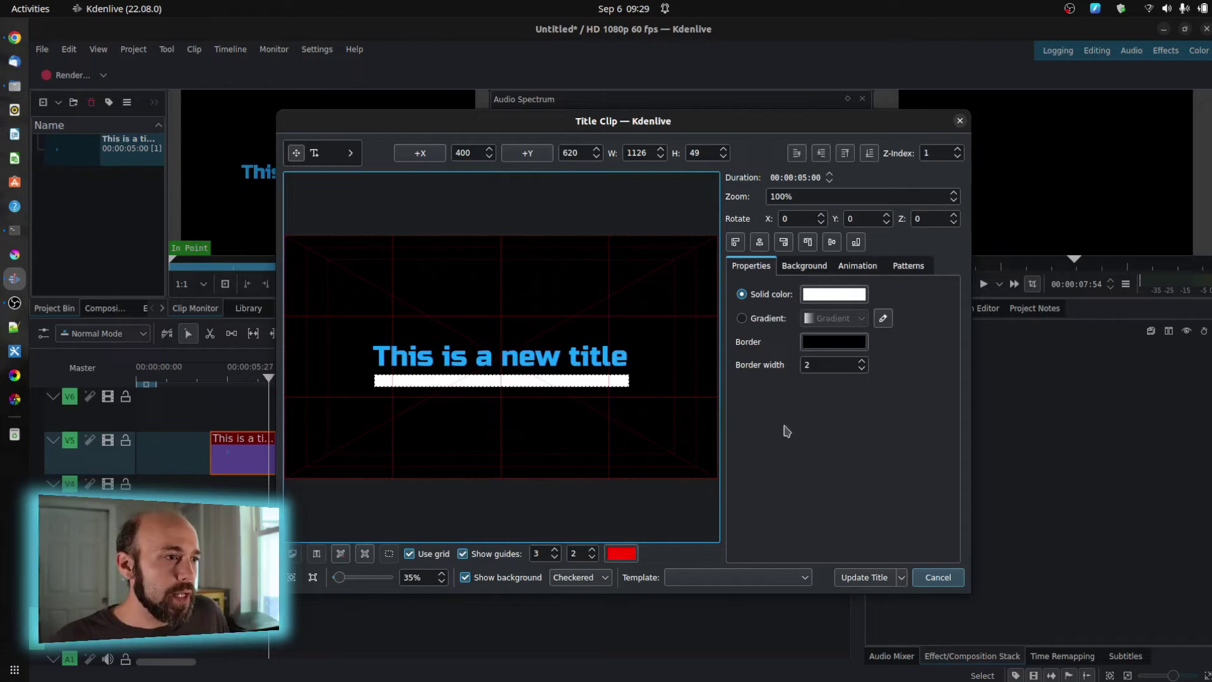
click(808, 579)
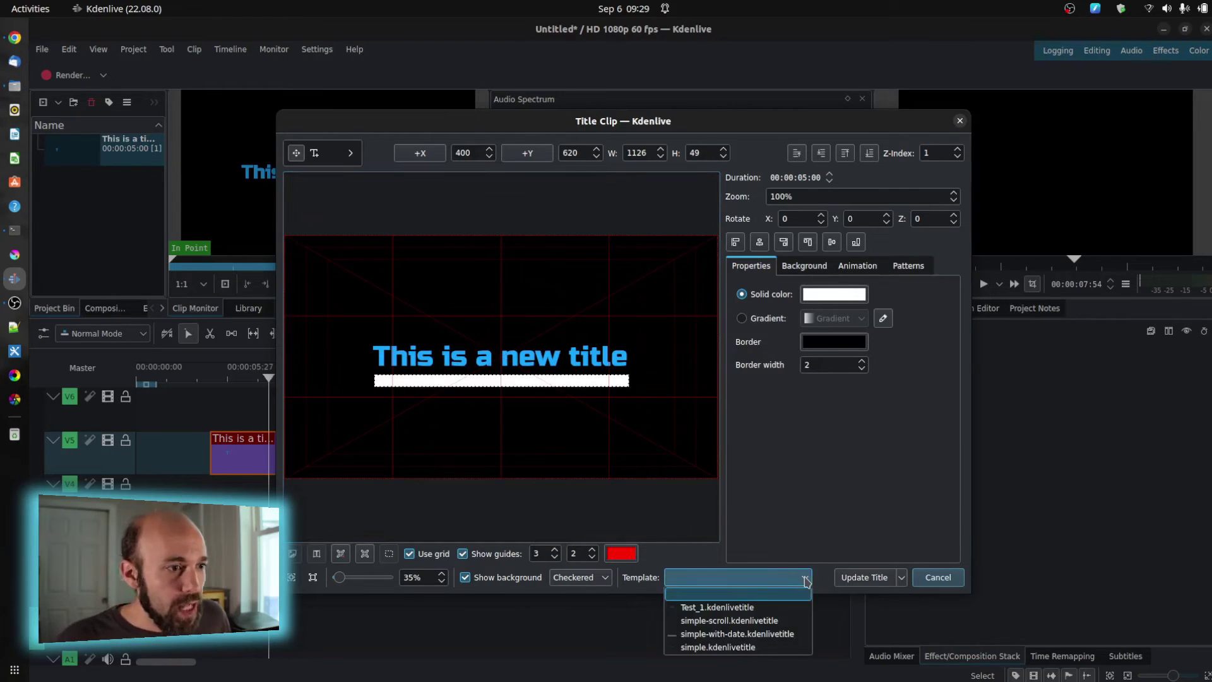
click(805, 492)
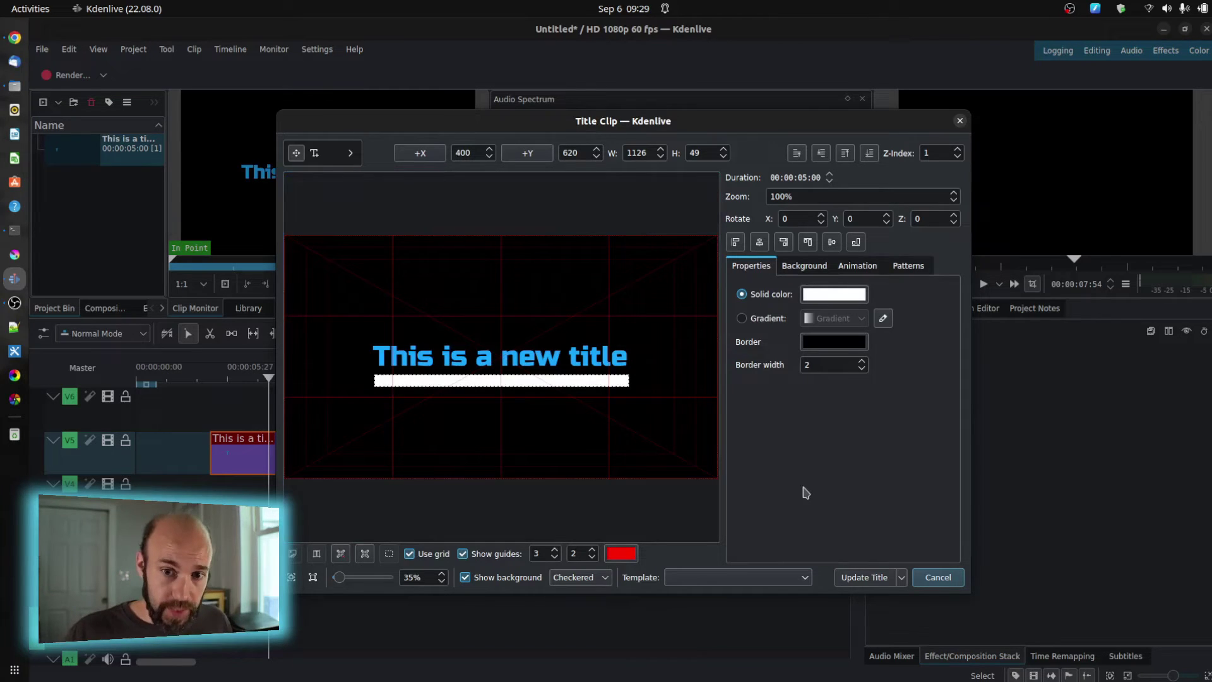
click(881, 577)
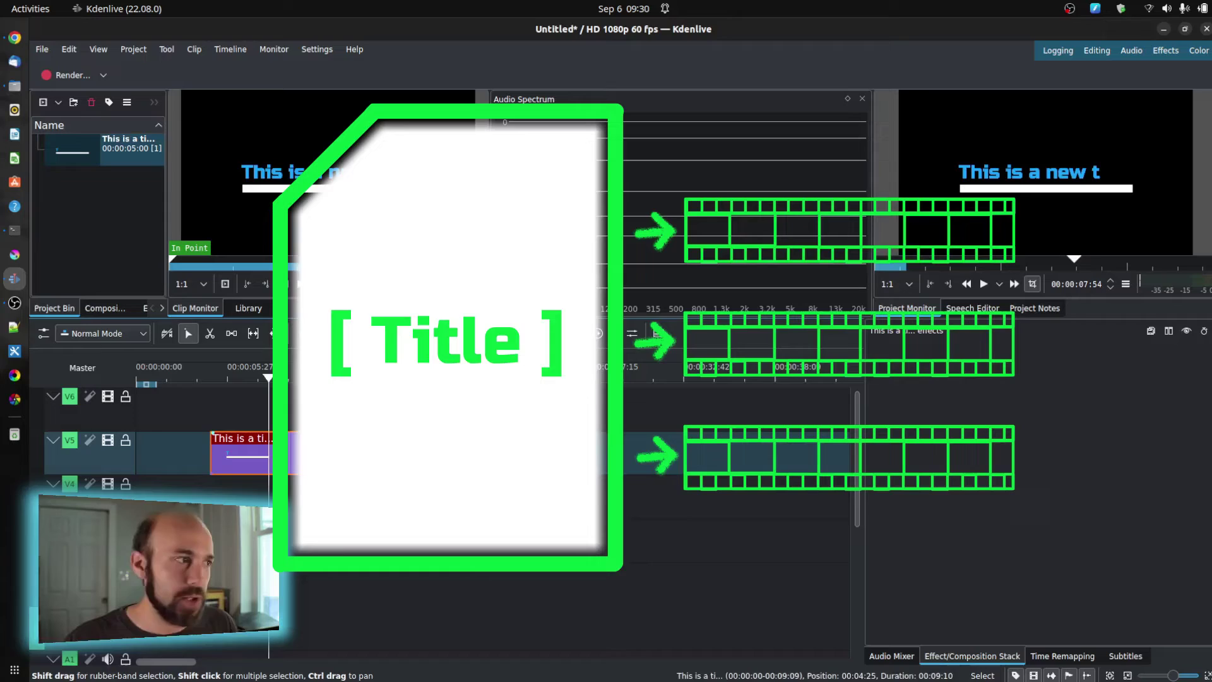
- Reopen the title clip and save it as template file Test_2 in Videos/titles
double_click(284, 451)
click(901, 578)
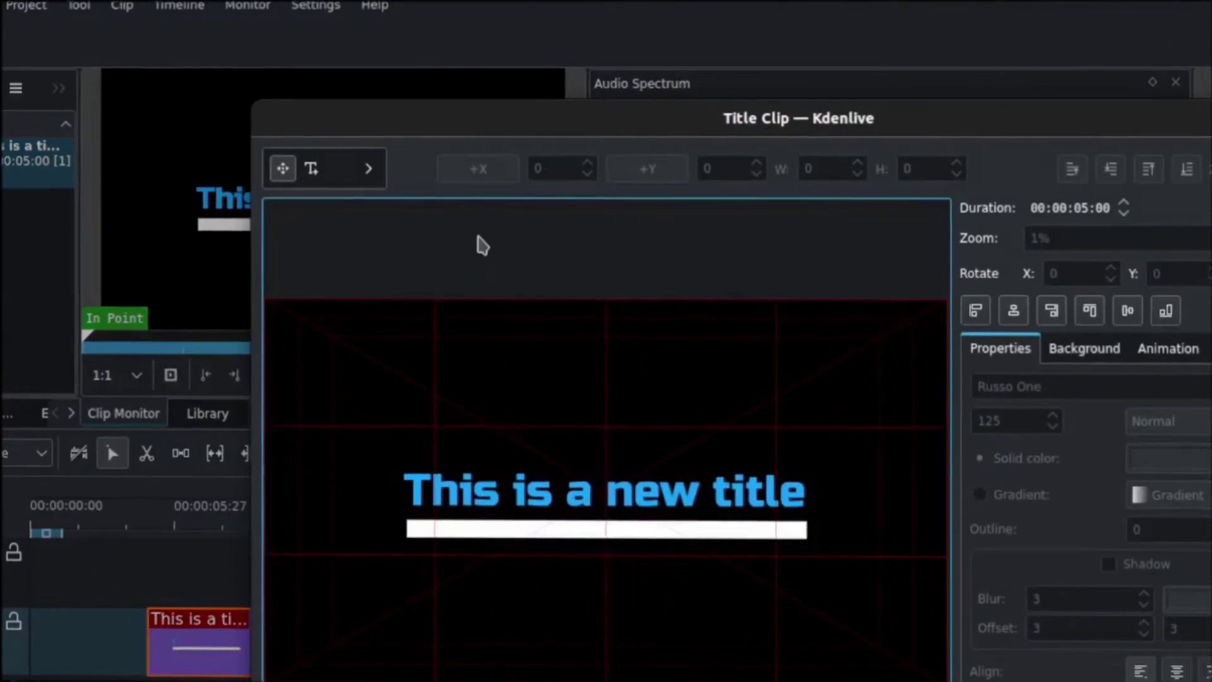
click(365, 165)
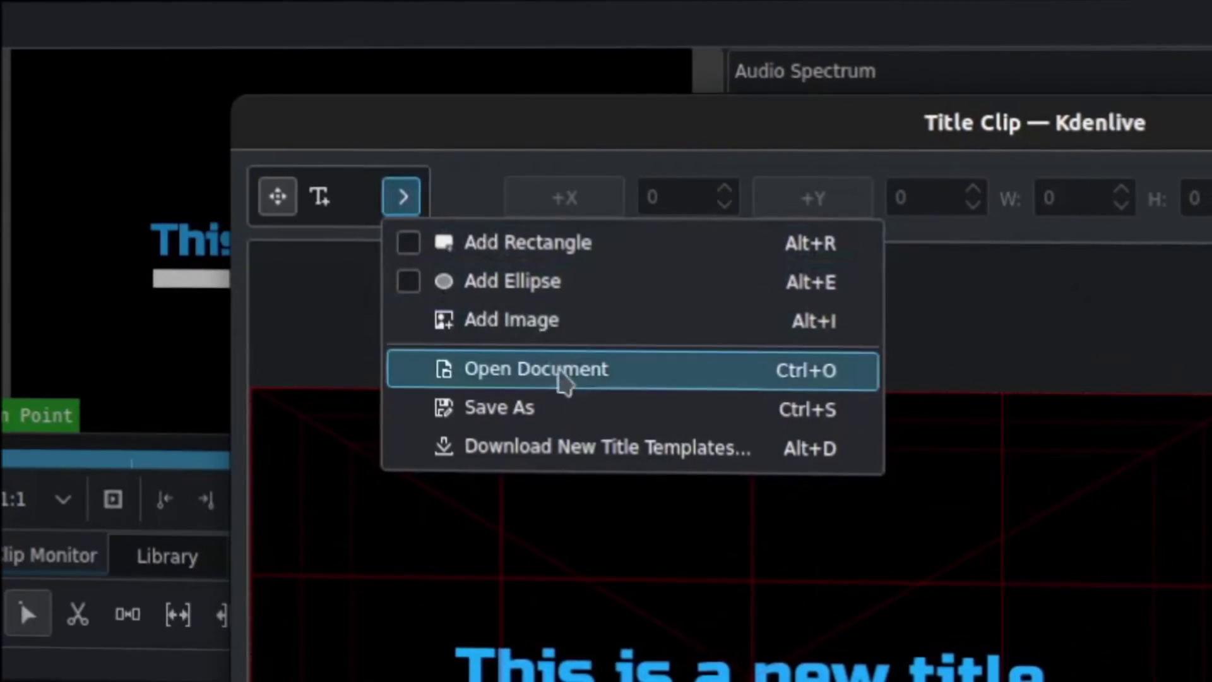
click(527, 426)
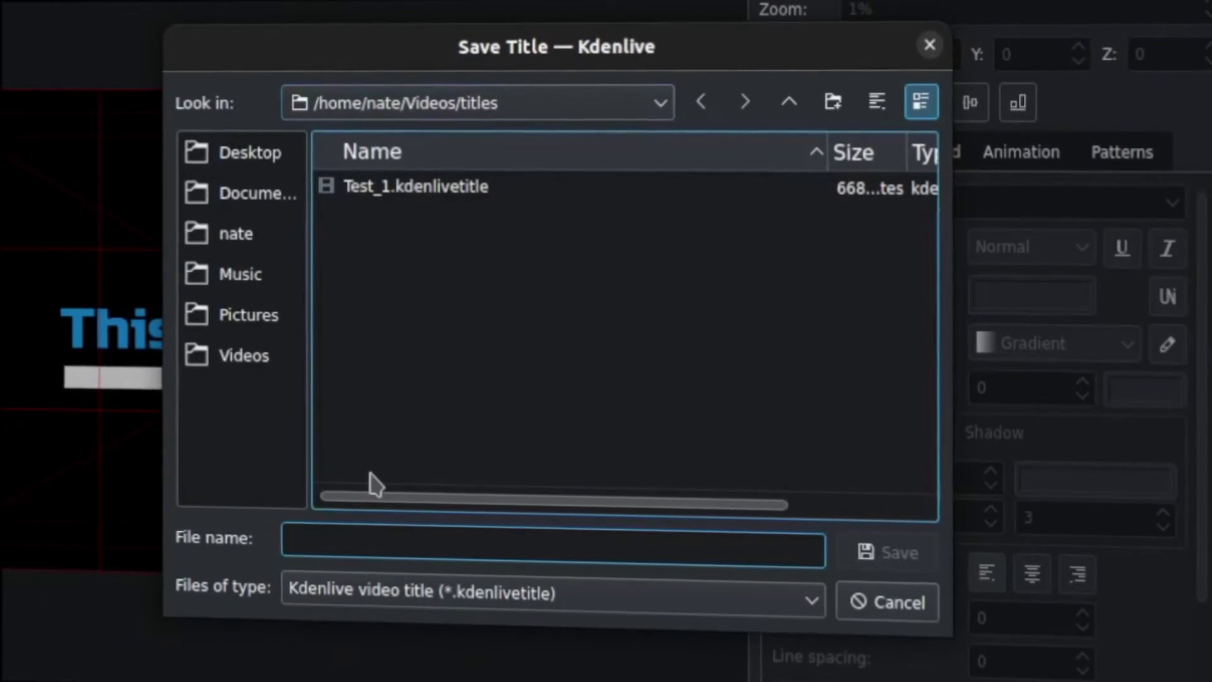
text(Test_)
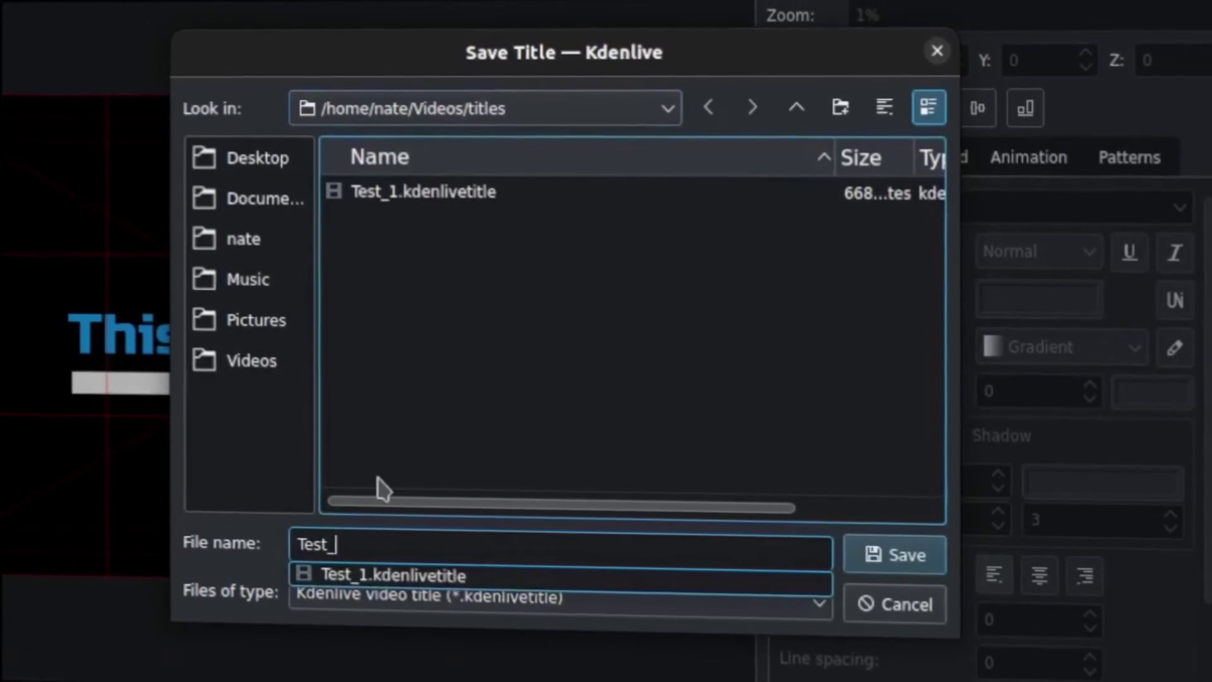
text(2)
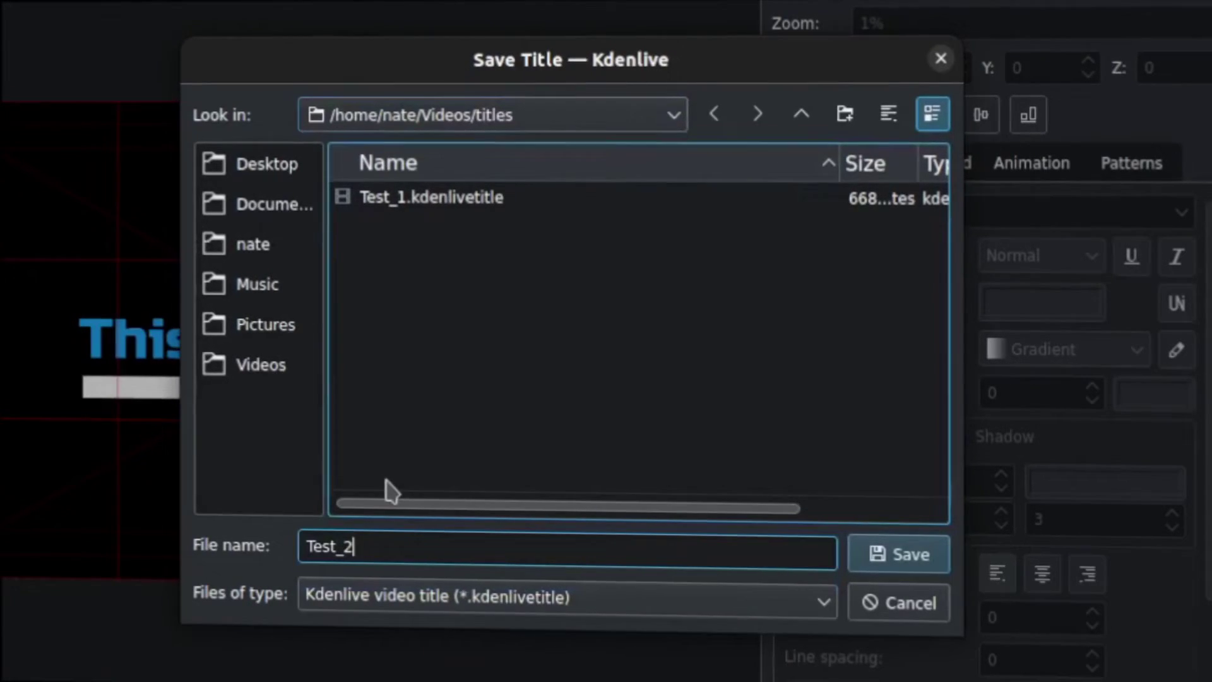
click(910, 550)
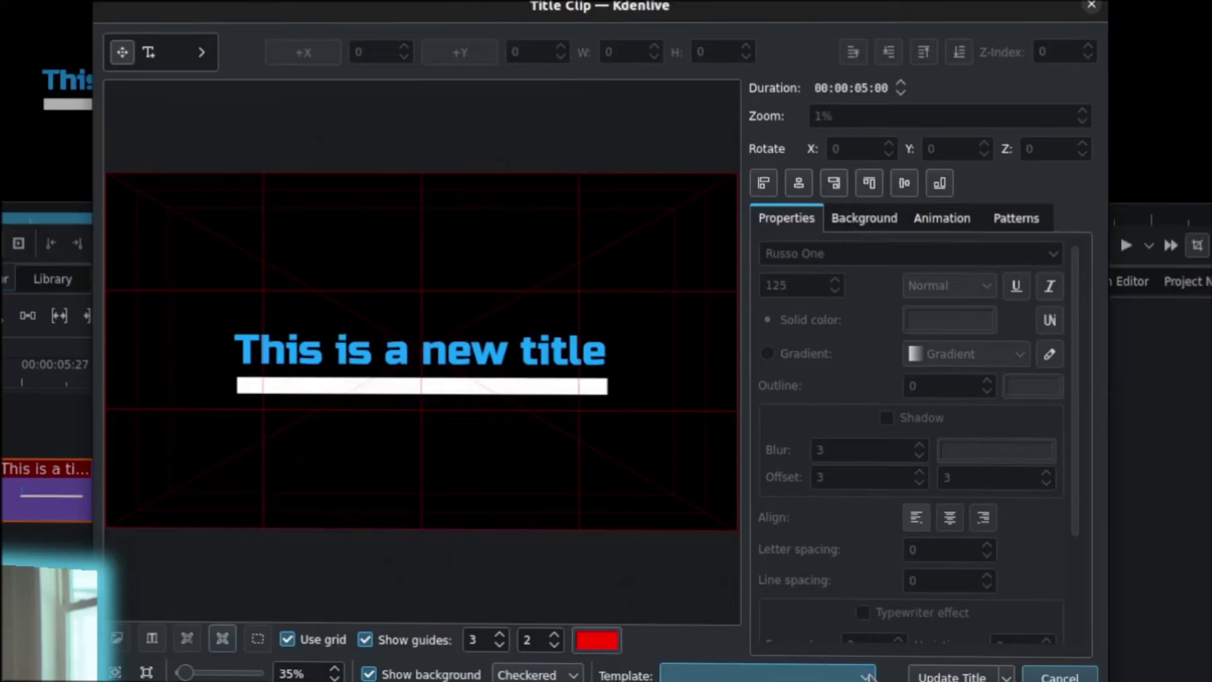
click(778, 681)
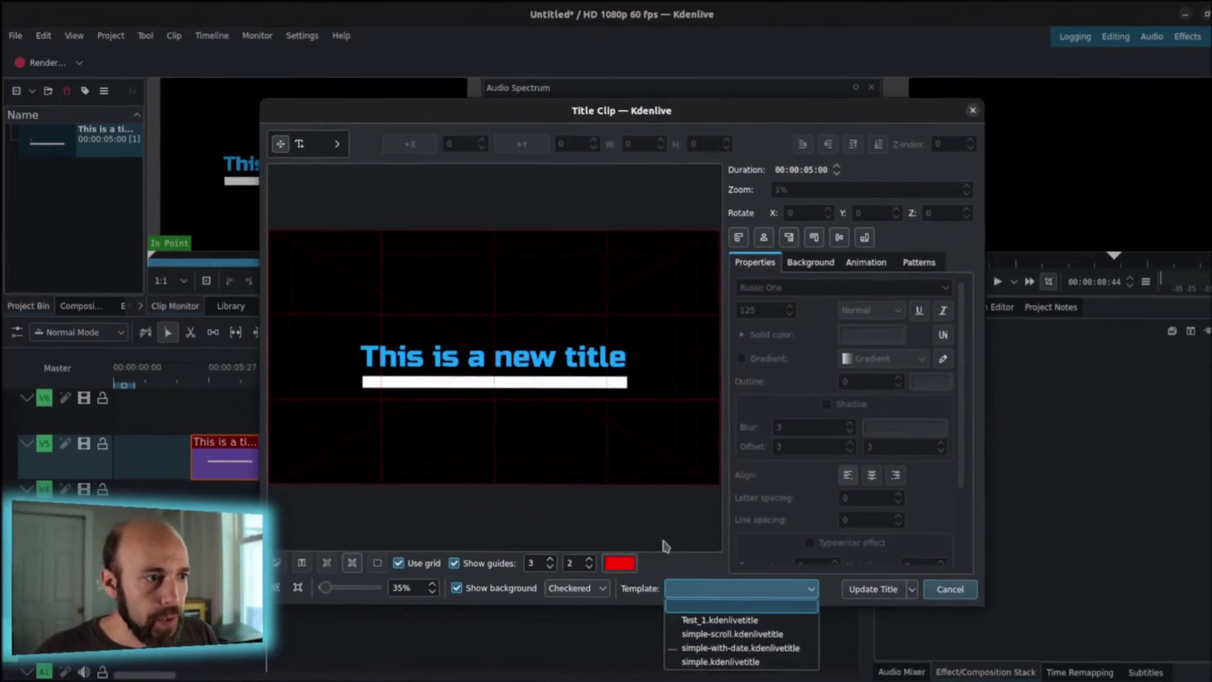
- Update the title, reopen it to confirm Test_2 is listed among templates, then close
click(664, 546)
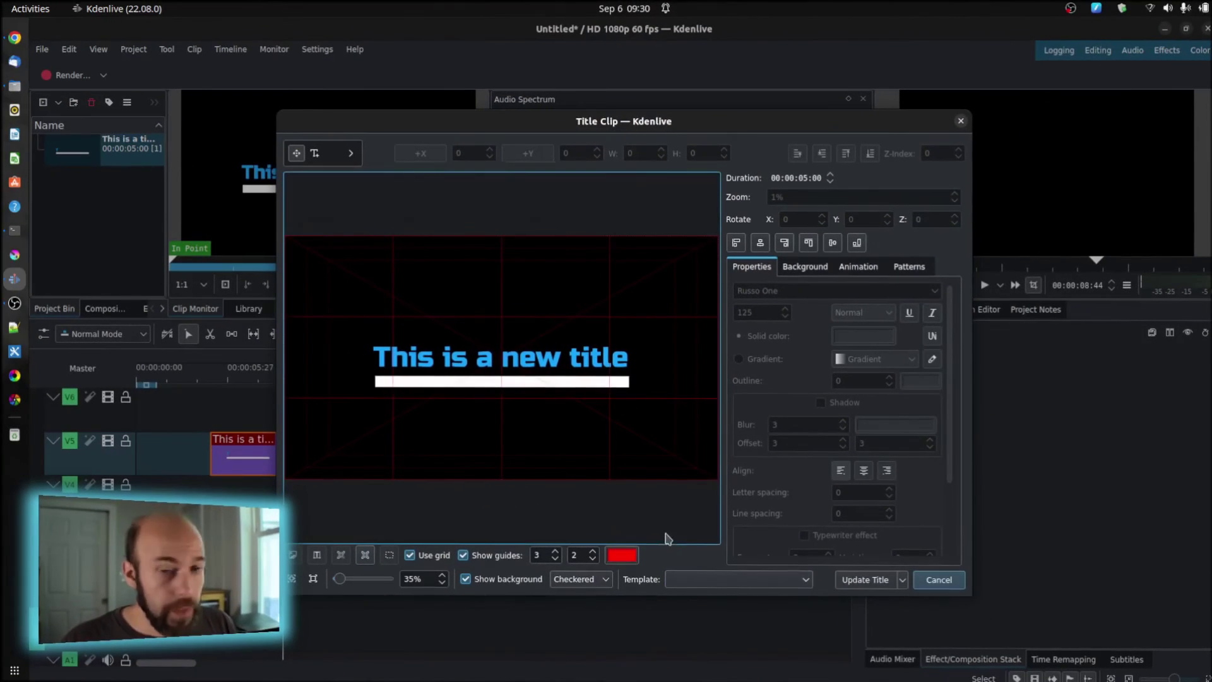
click(883, 586)
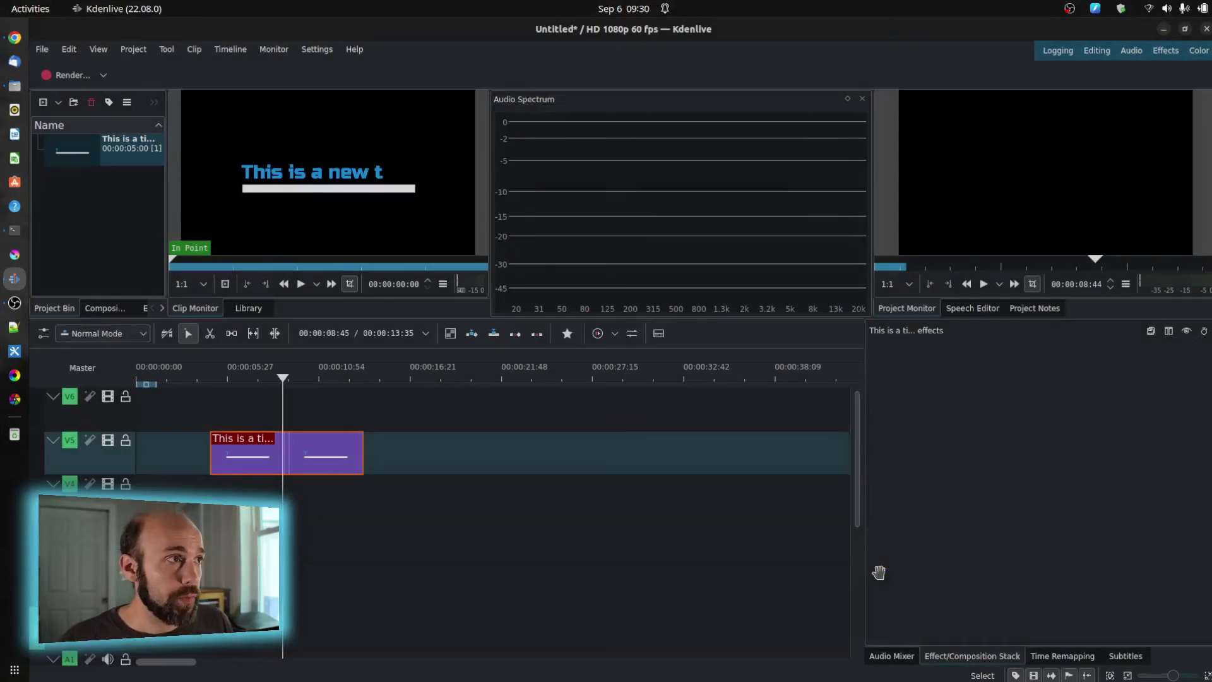
double_click(289, 452)
click(712, 584)
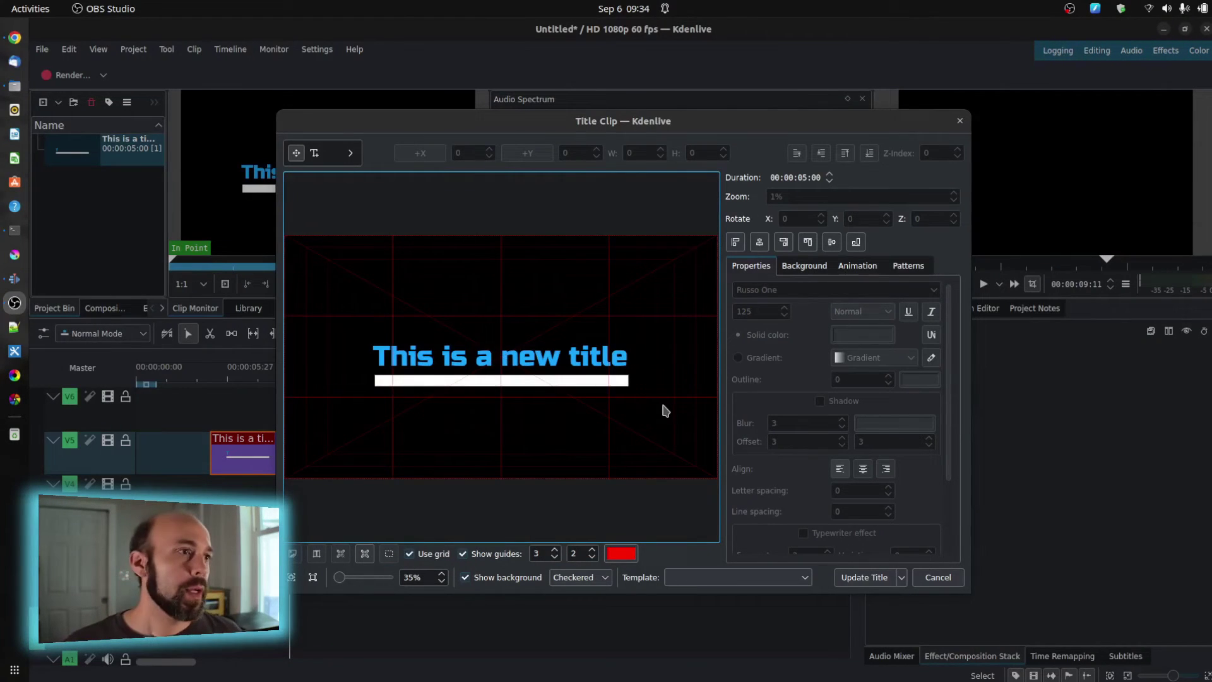
click(865, 577)
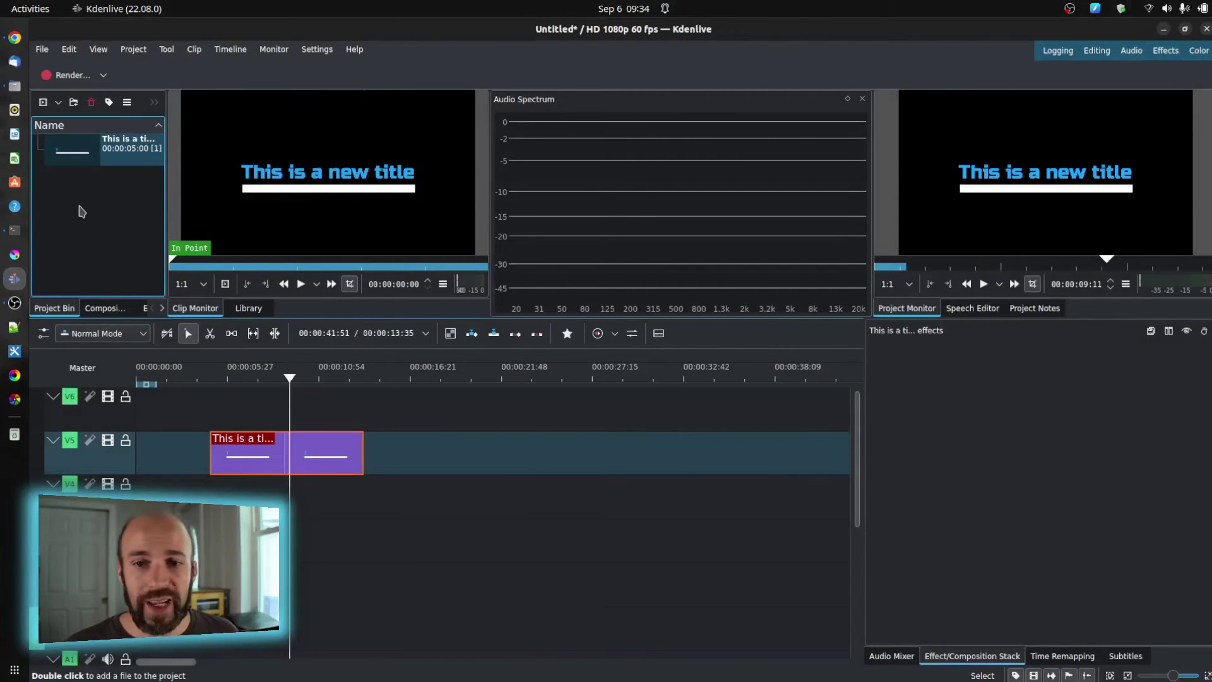
- Create a new project with default settings, discarding unsaved changes to the title project
click(41, 49)
click(60, 70)
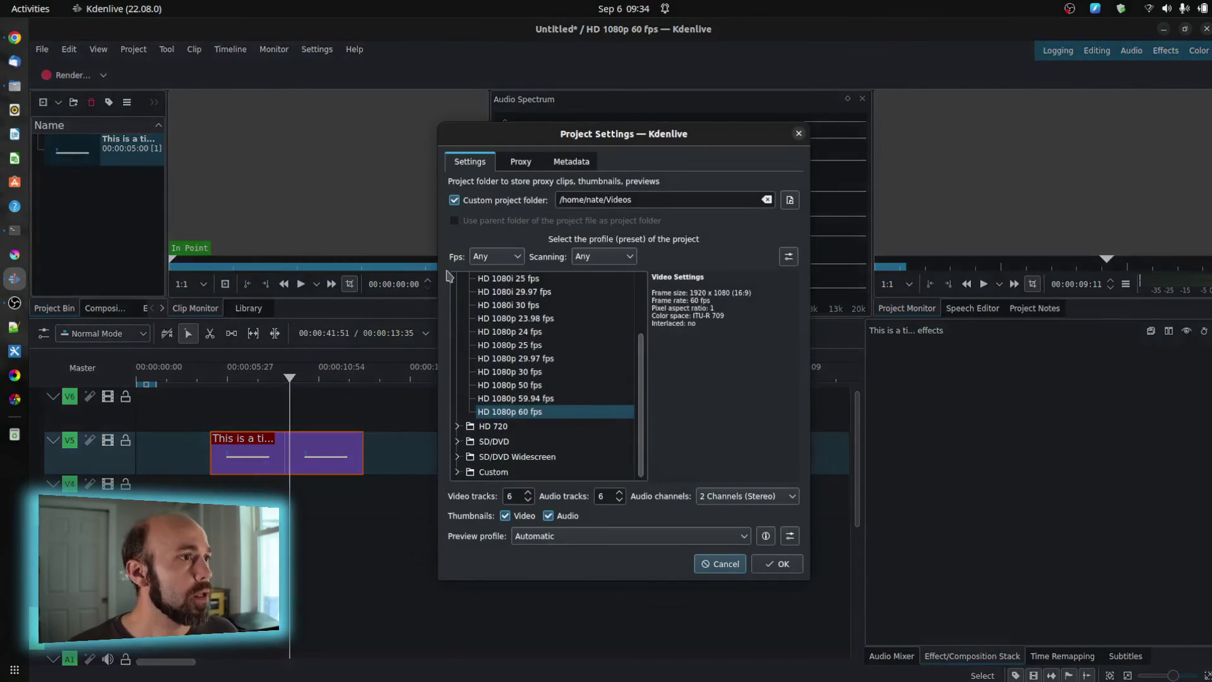
click(776, 565)
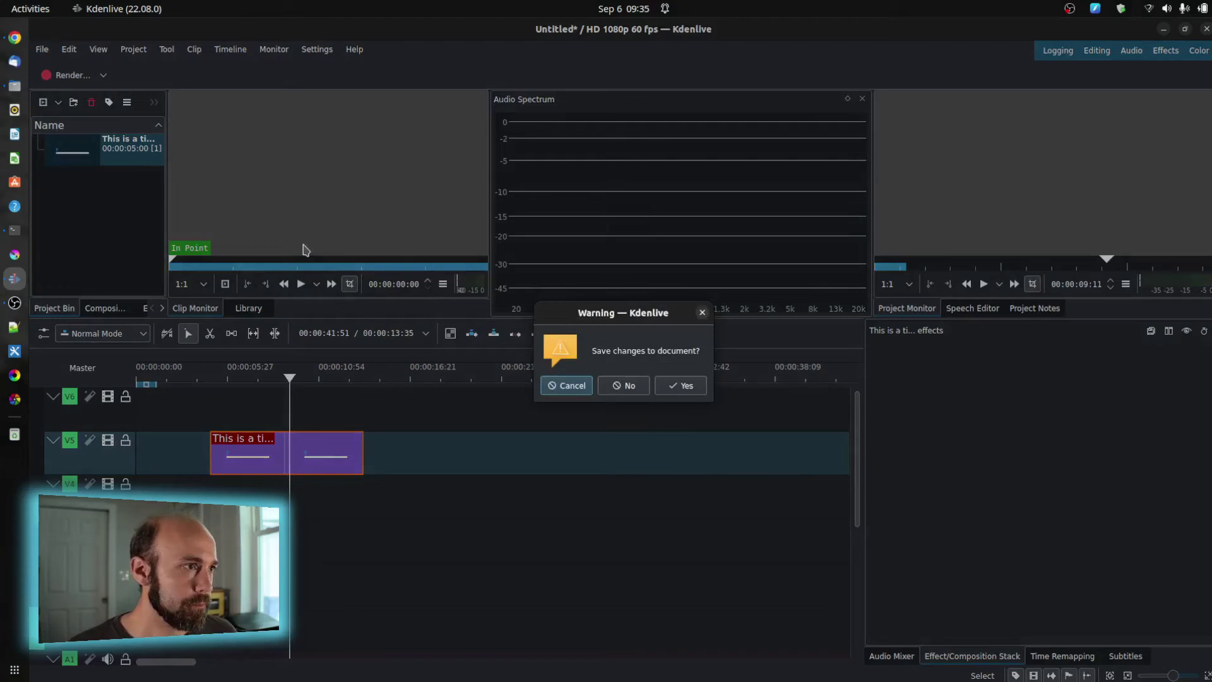
click(600, 387)
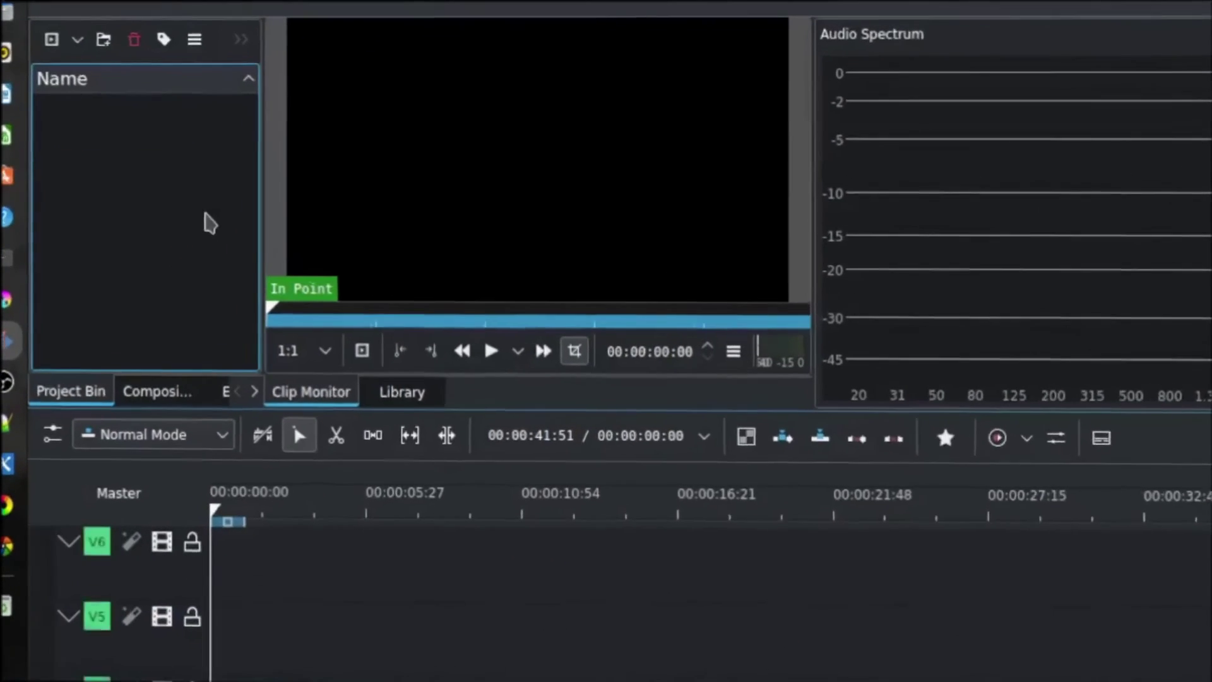
right_click(113, 199)
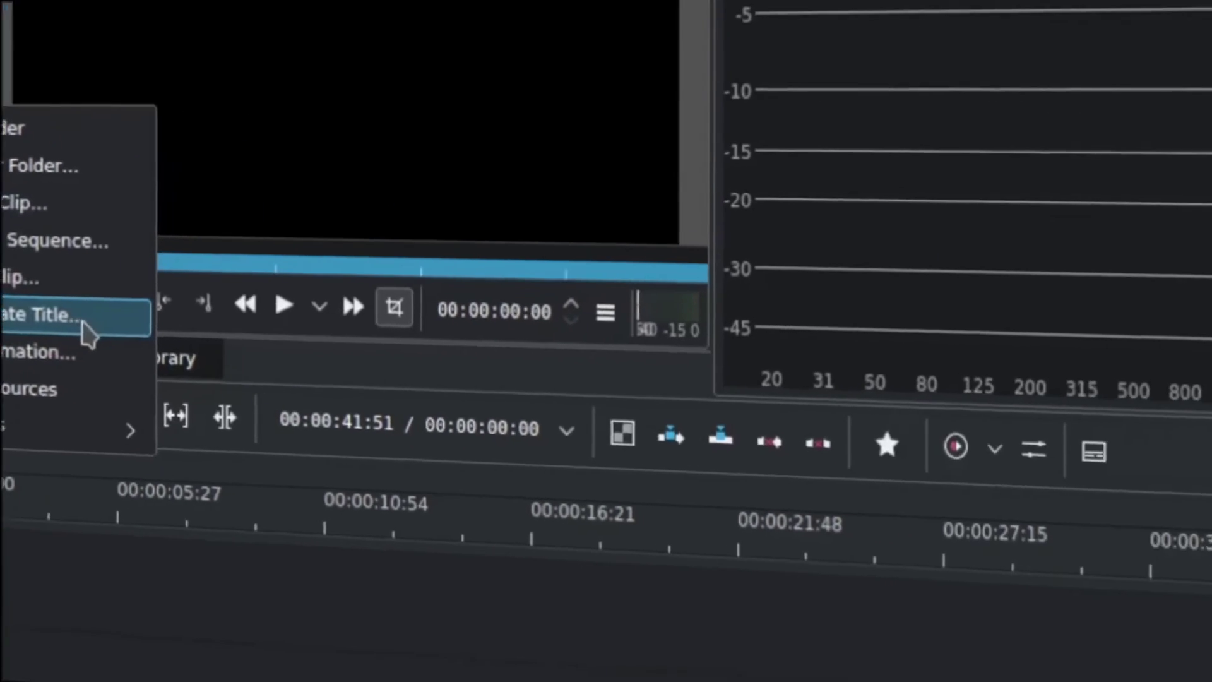
- Add a template title from Test_2.kdenlivetitle, place it on track V5 and scrub to preview it
click(436, 442)
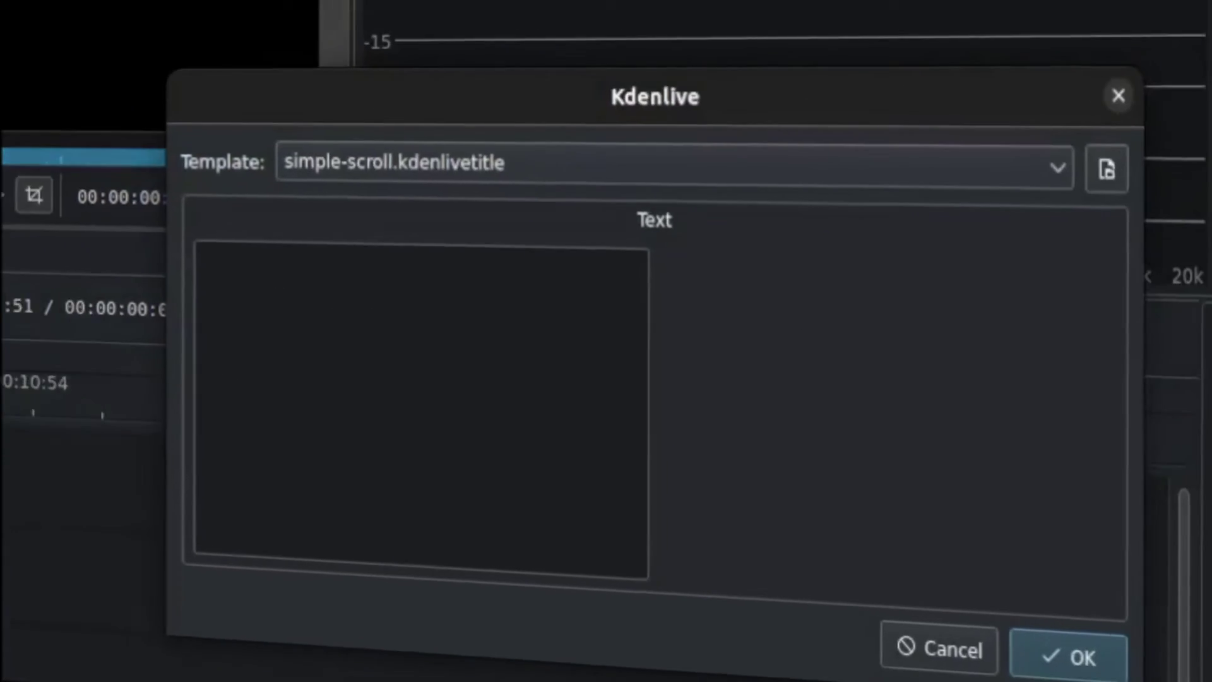
click(515, 158)
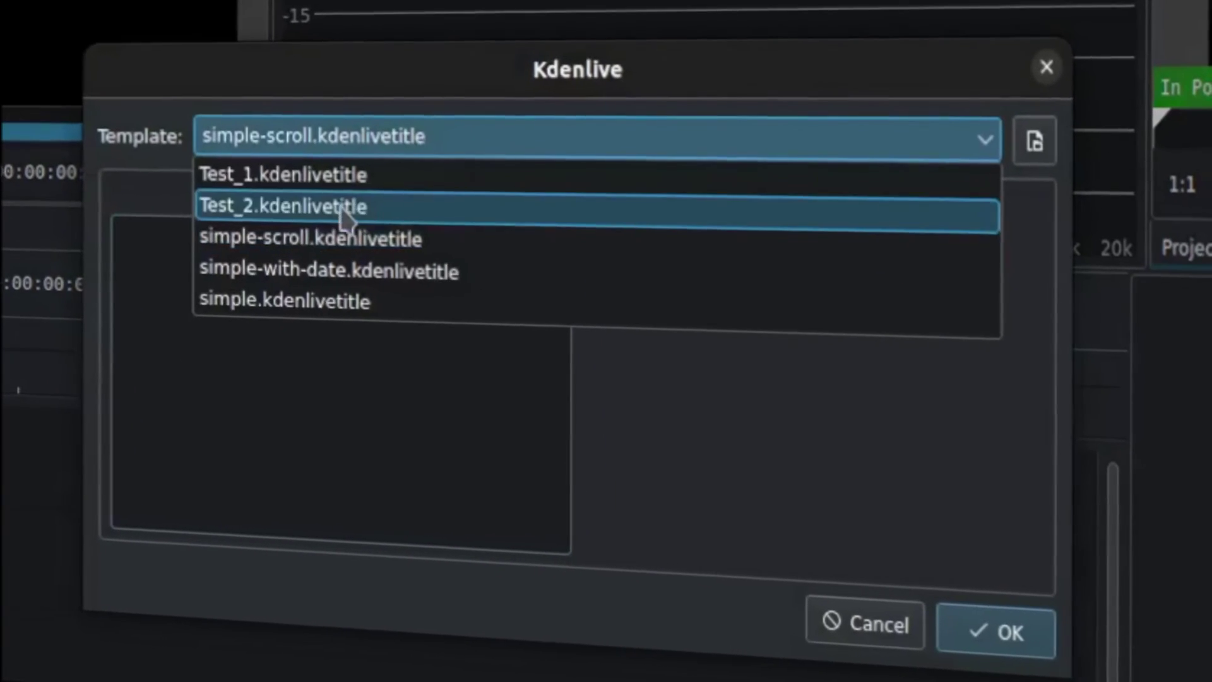
click(386, 229)
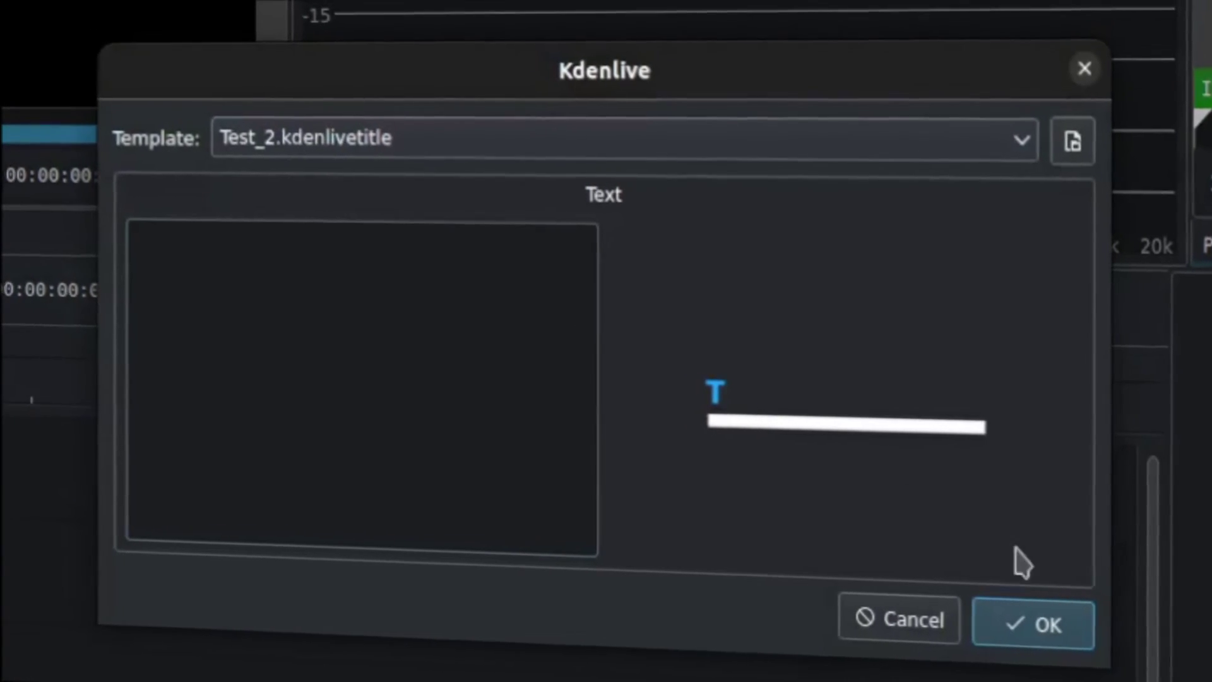
click(1040, 624)
drag(72, 150, 251, 445)
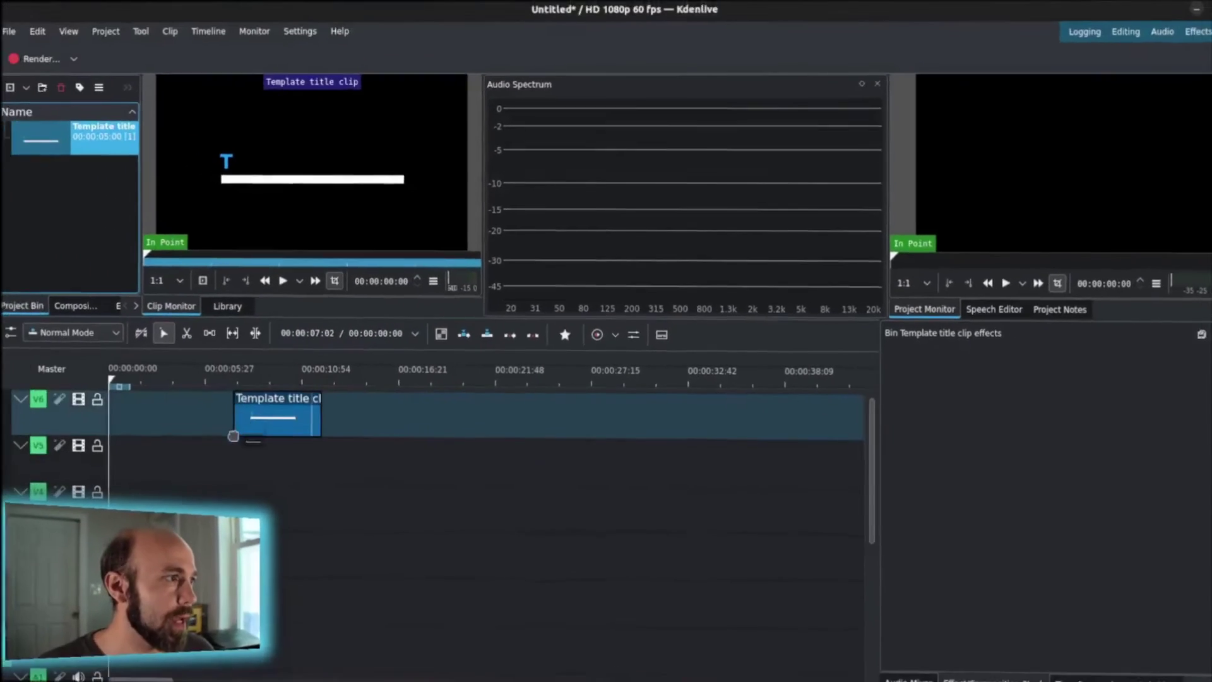
drag(273, 383, 304, 387)
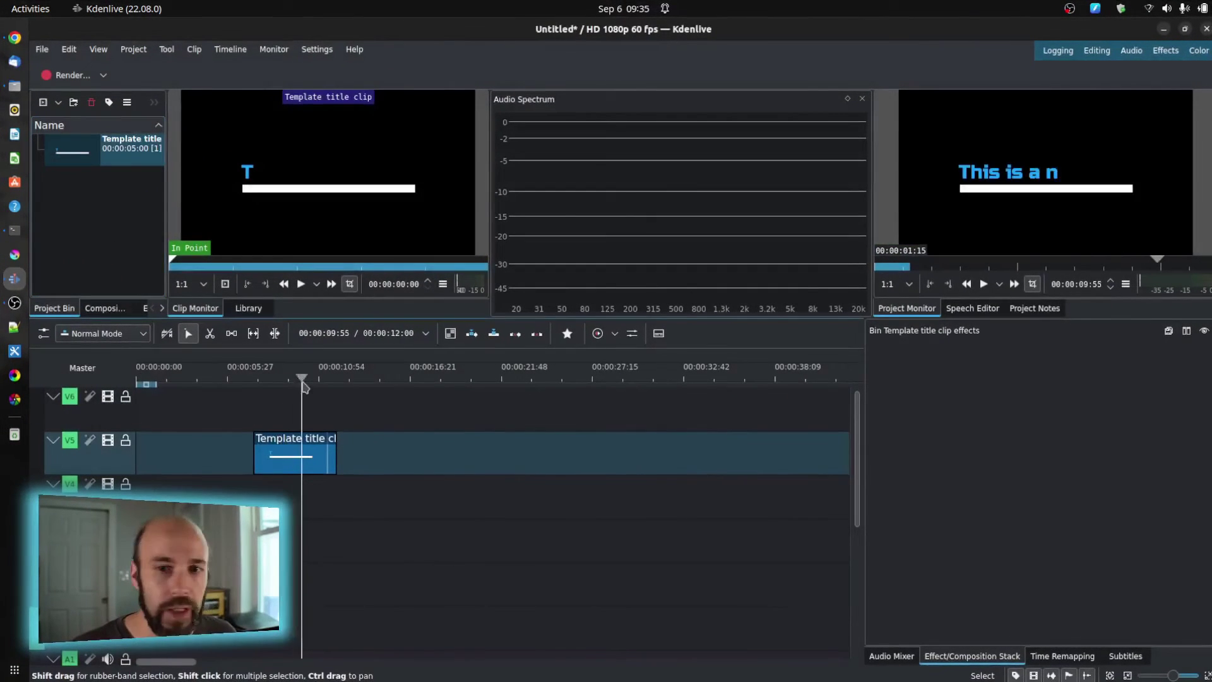
- Change the title text to 'This is a new title again' and save in project only
double_click(288, 447)
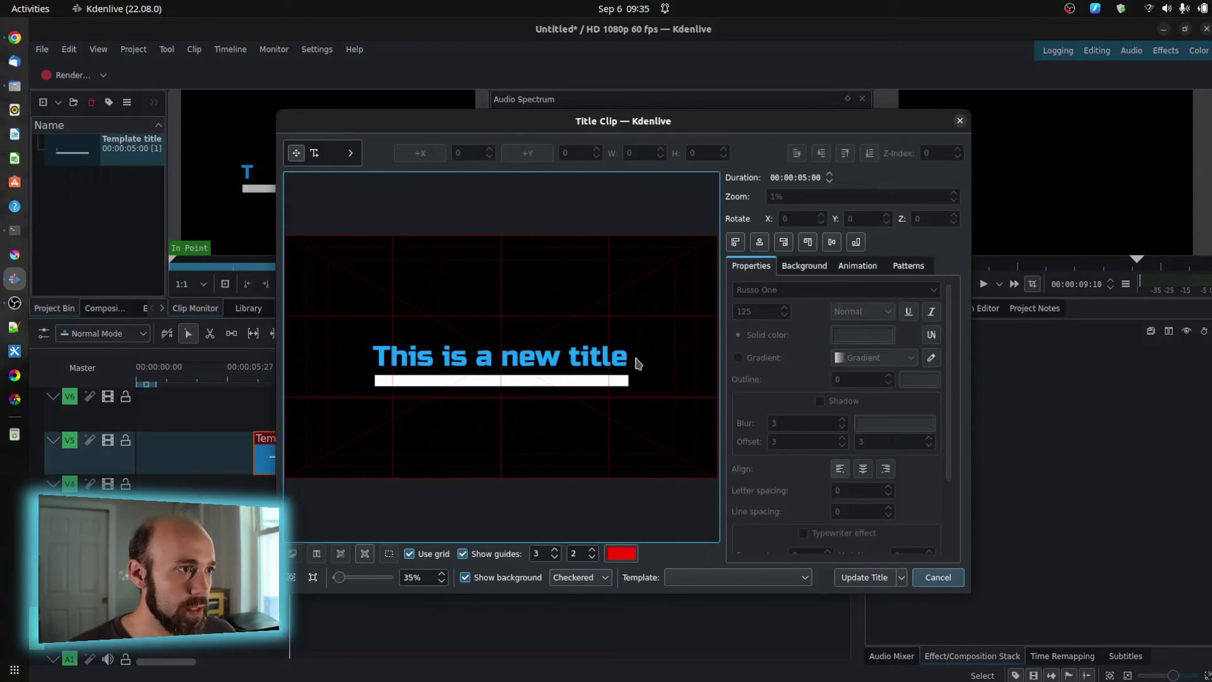
click(621, 357)
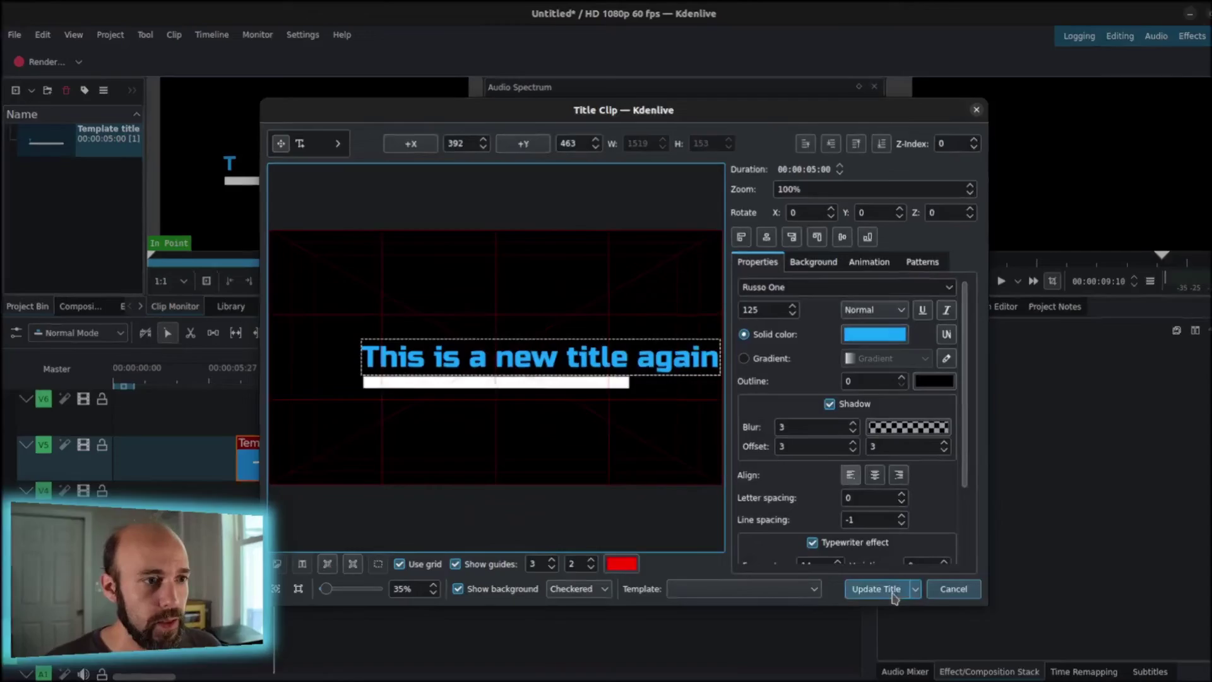
click(864, 577)
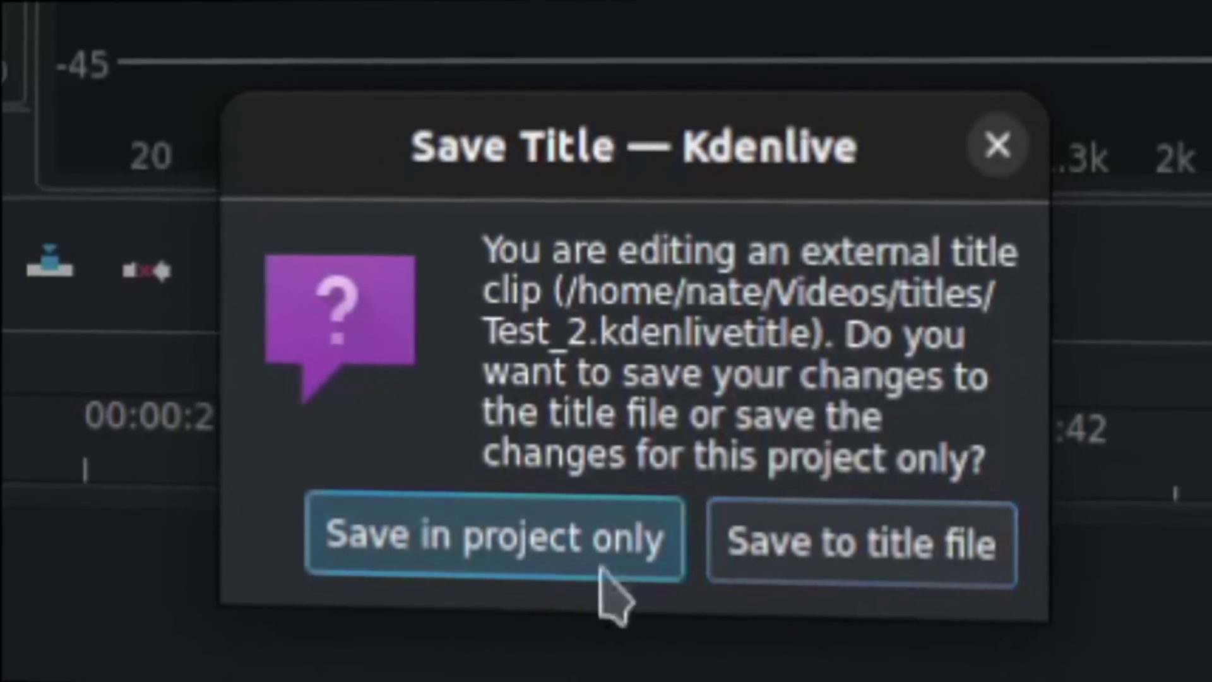
click(600, 584)
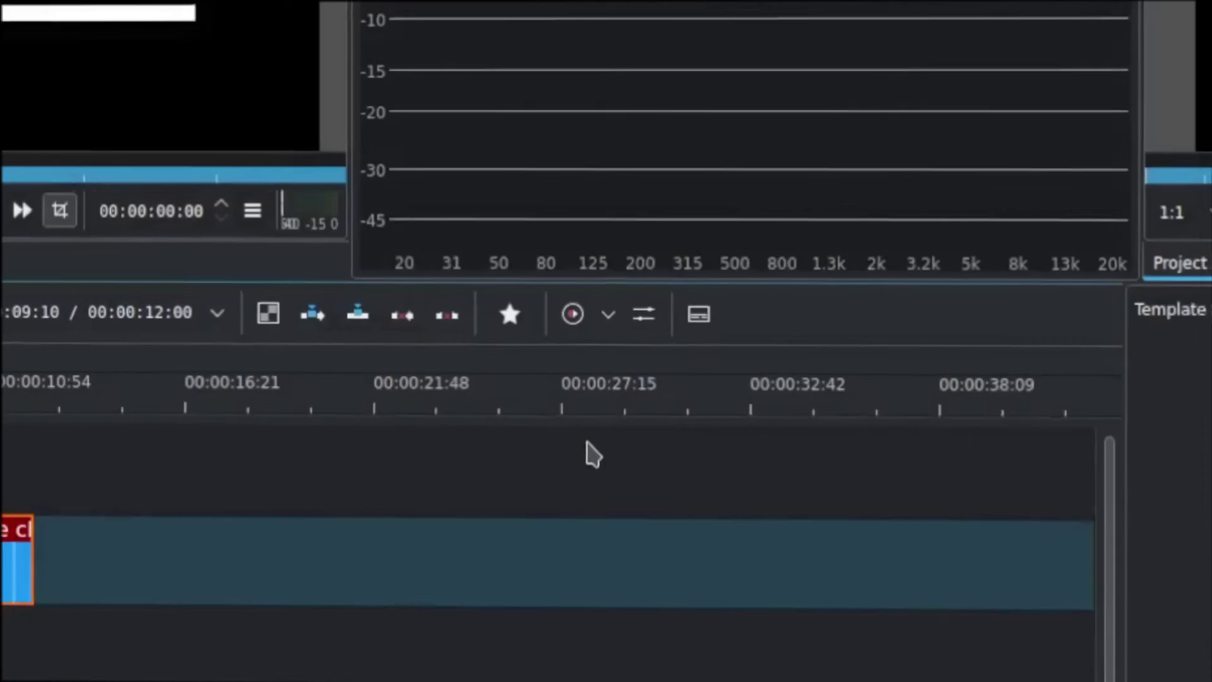